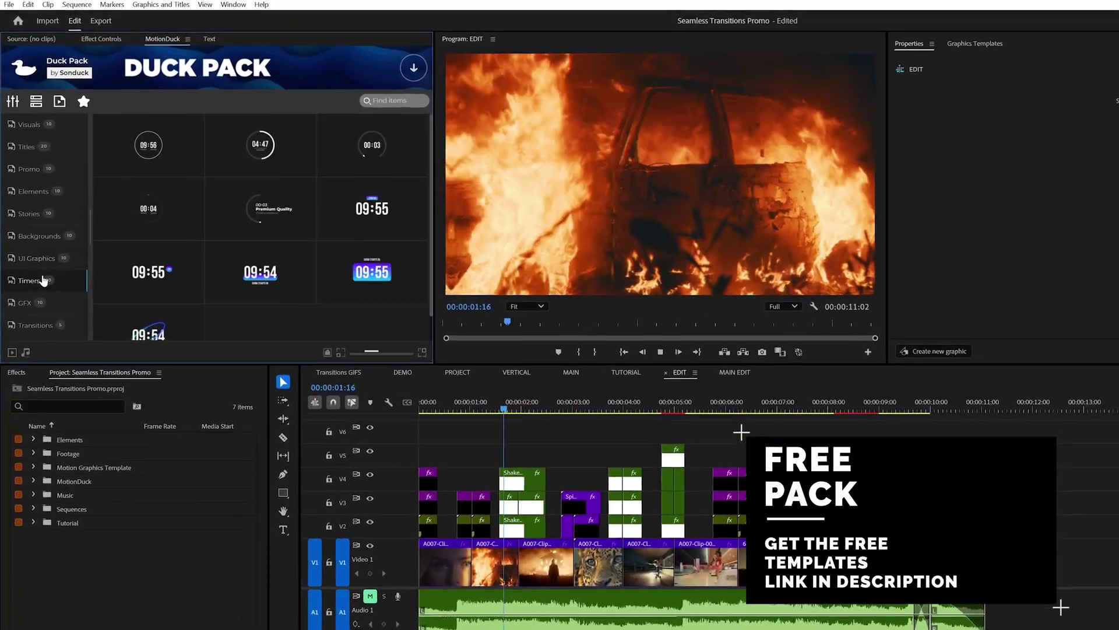
- Apply the Zoom > Lens transition at the first cut of MAIN EDIT and preview it
click(24, 303)
click(35, 325)
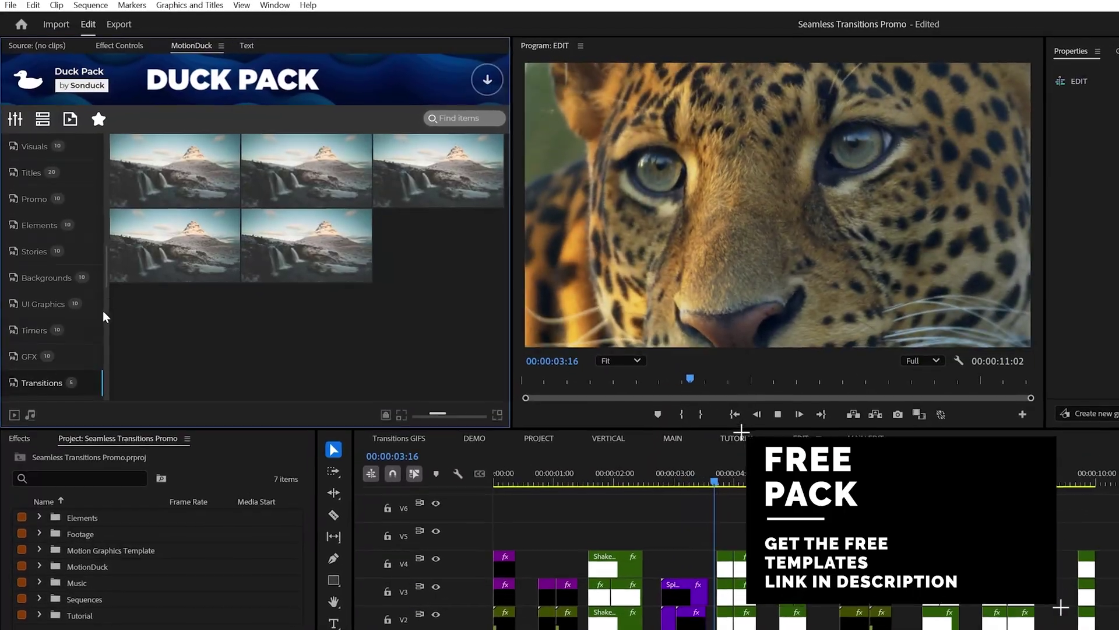
mouse_move(146, 275)
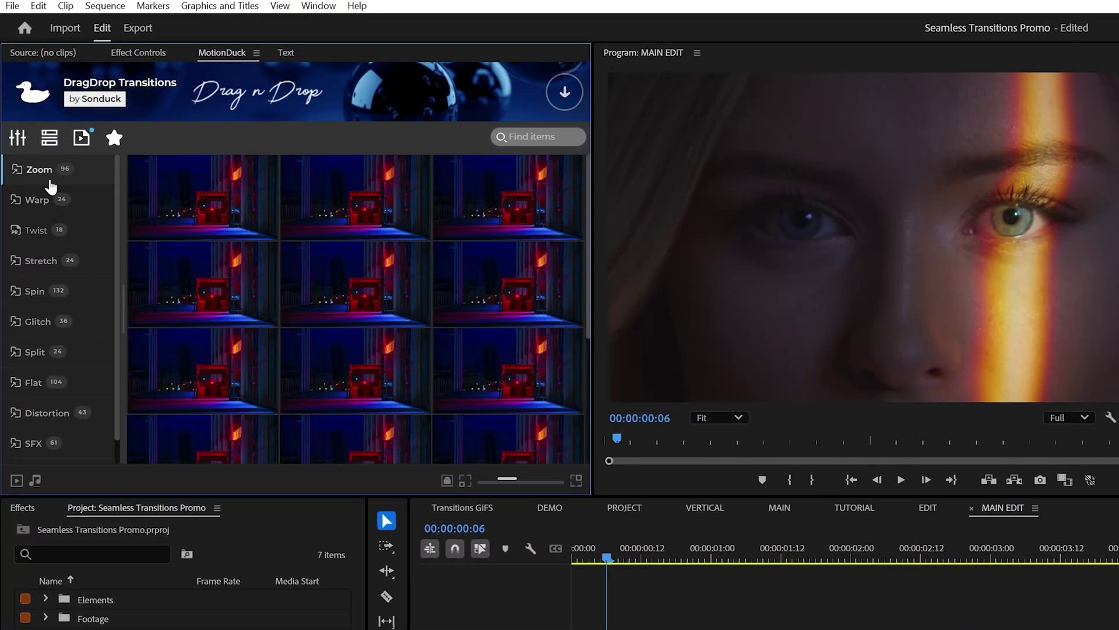
click(50, 183)
click(48, 305)
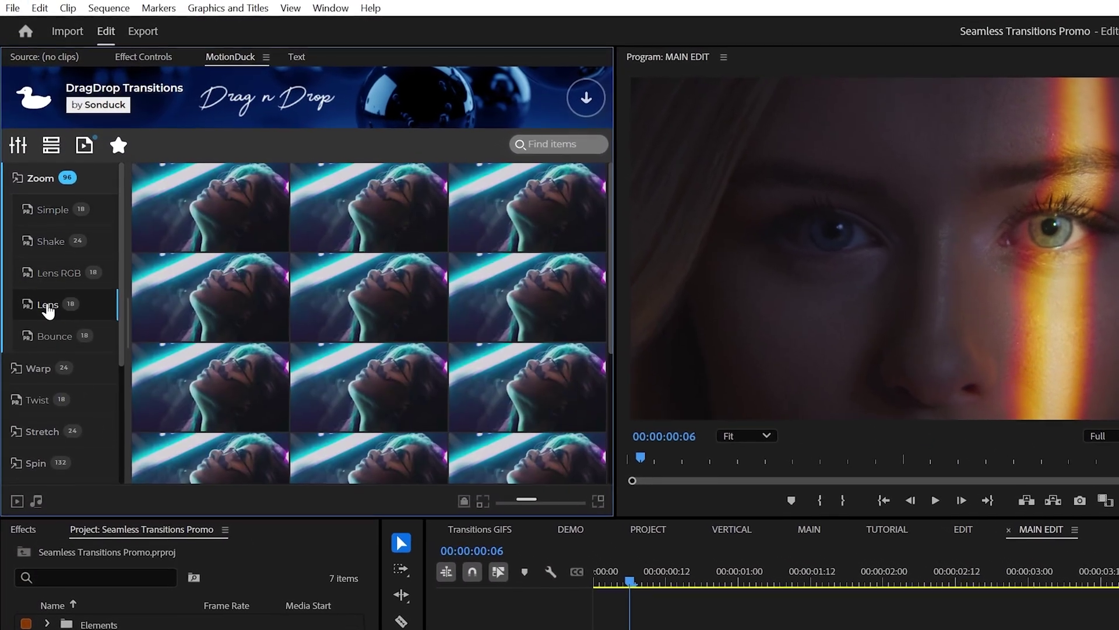
drag(198, 302, 494, 515)
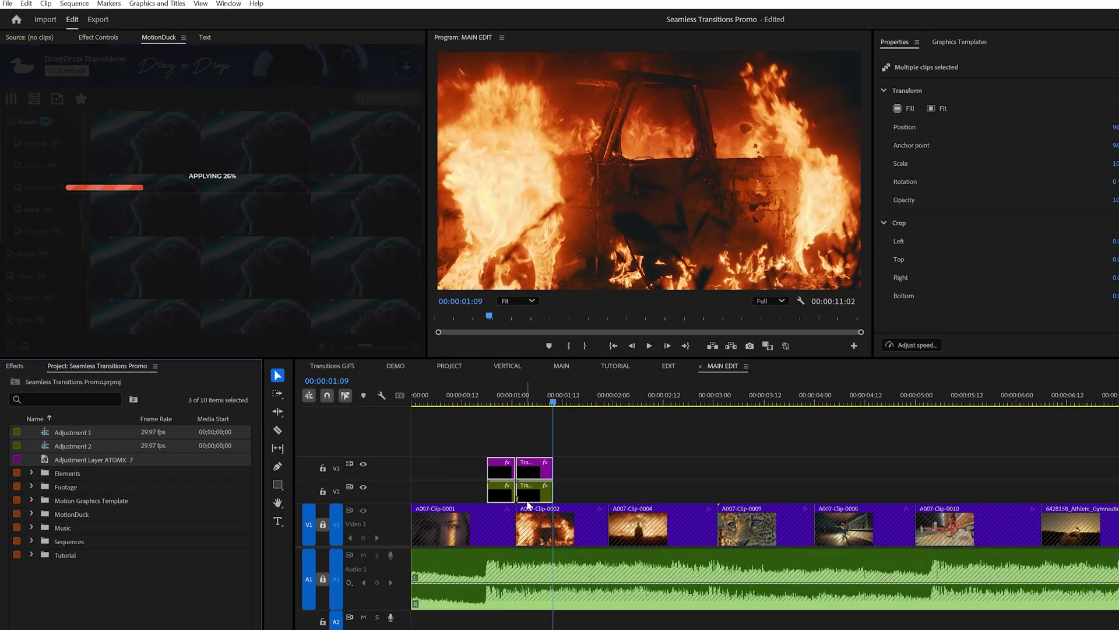
click(418, 399)
key(space)
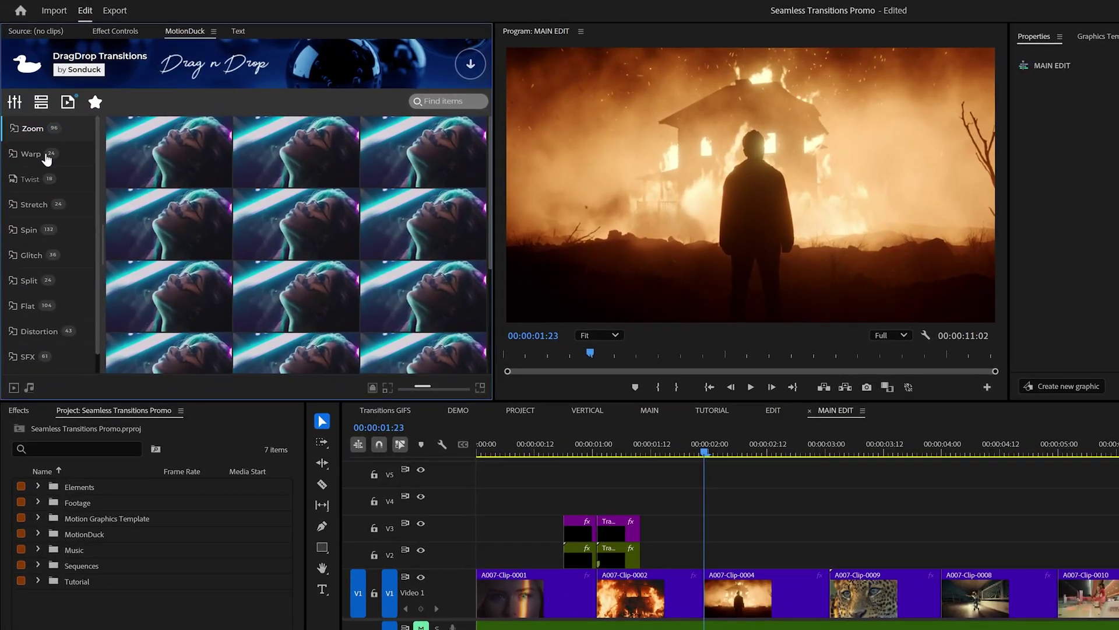
- Add the Glitch Shake RGB transition between Clip-0002 and Clip-0004 and replay it
click(35, 255)
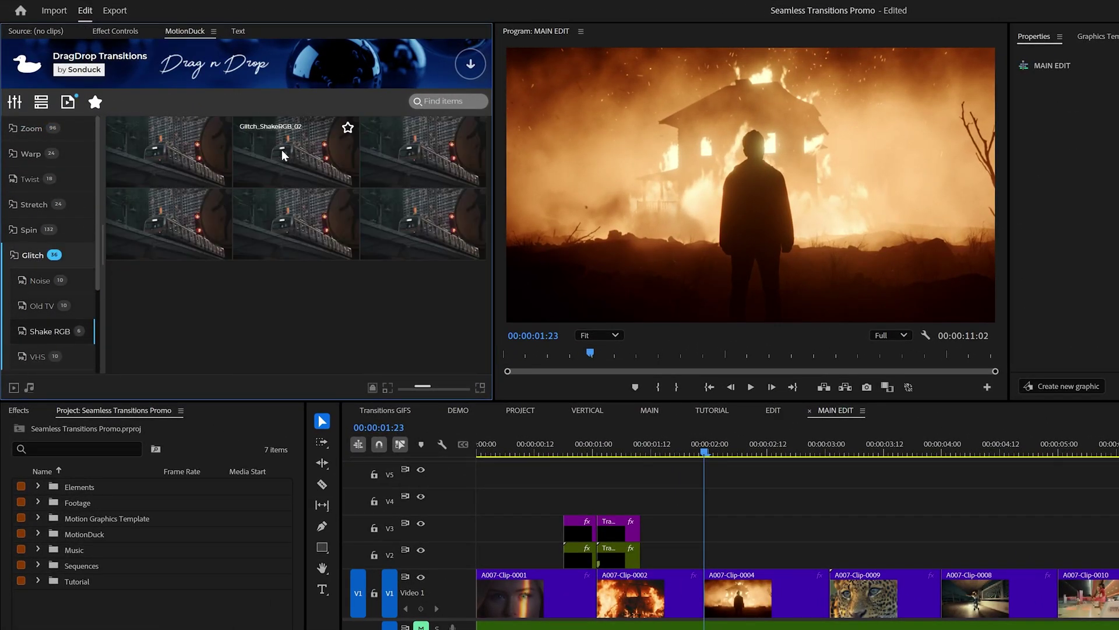
drag(281, 149, 676, 502)
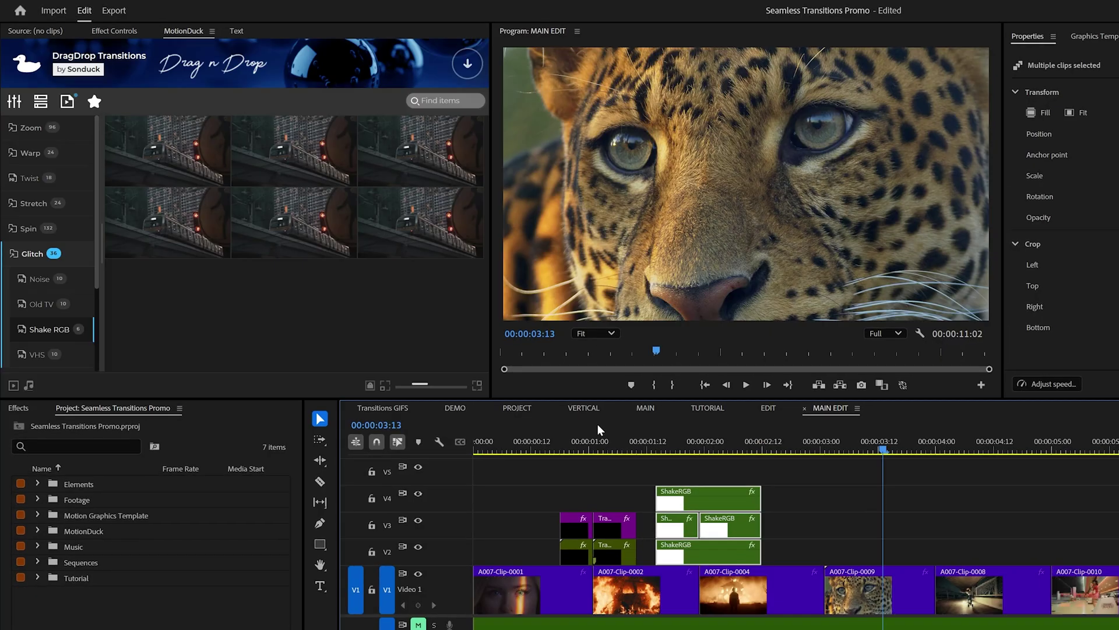
click(558, 444)
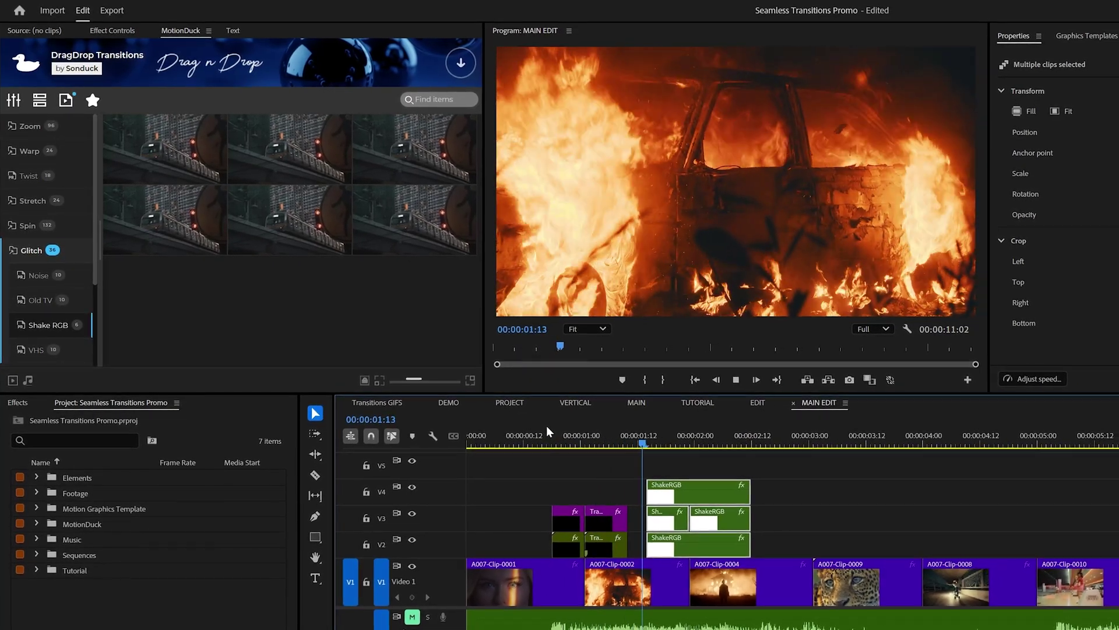
click(535, 444)
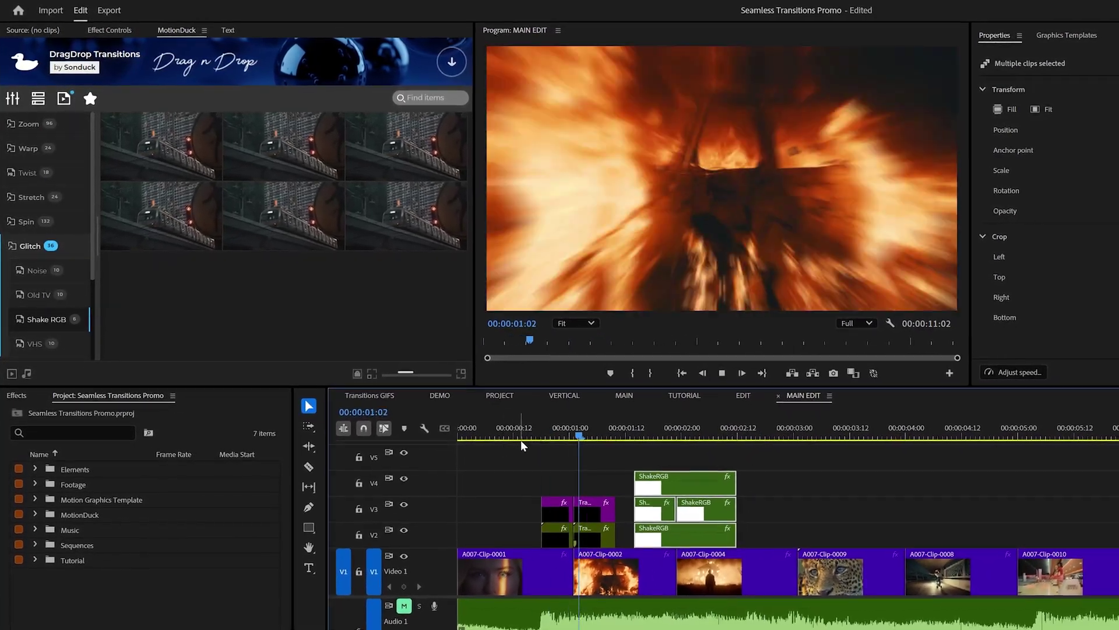
click(506, 434)
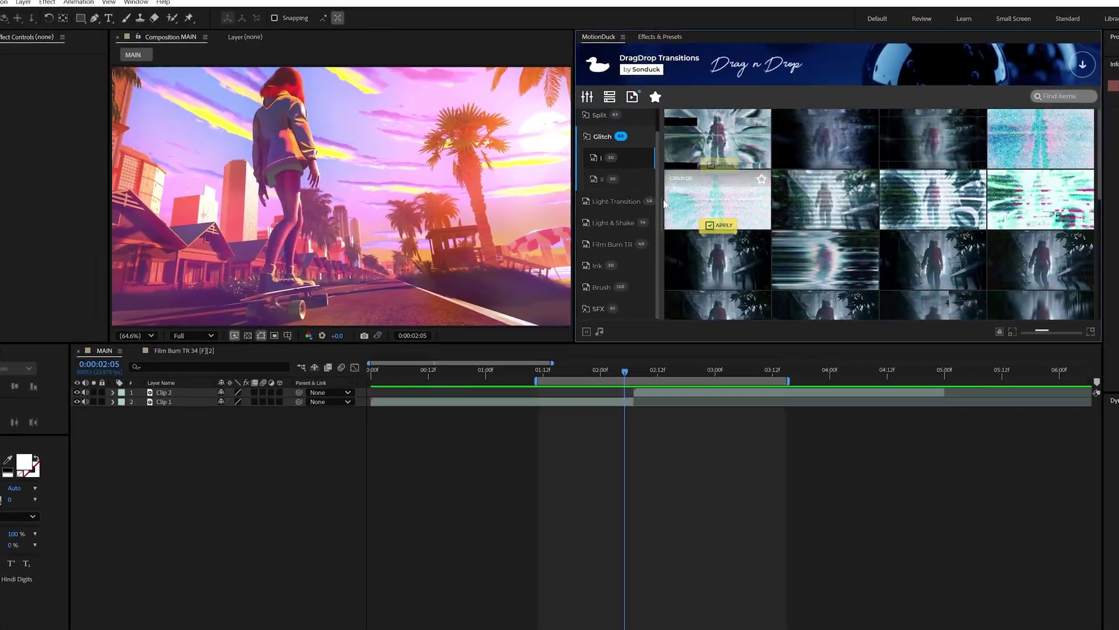
- Apply Film Burn TR 26 from the Film Burn TR category at the Clip 1/Clip 2 cut
click(641, 234)
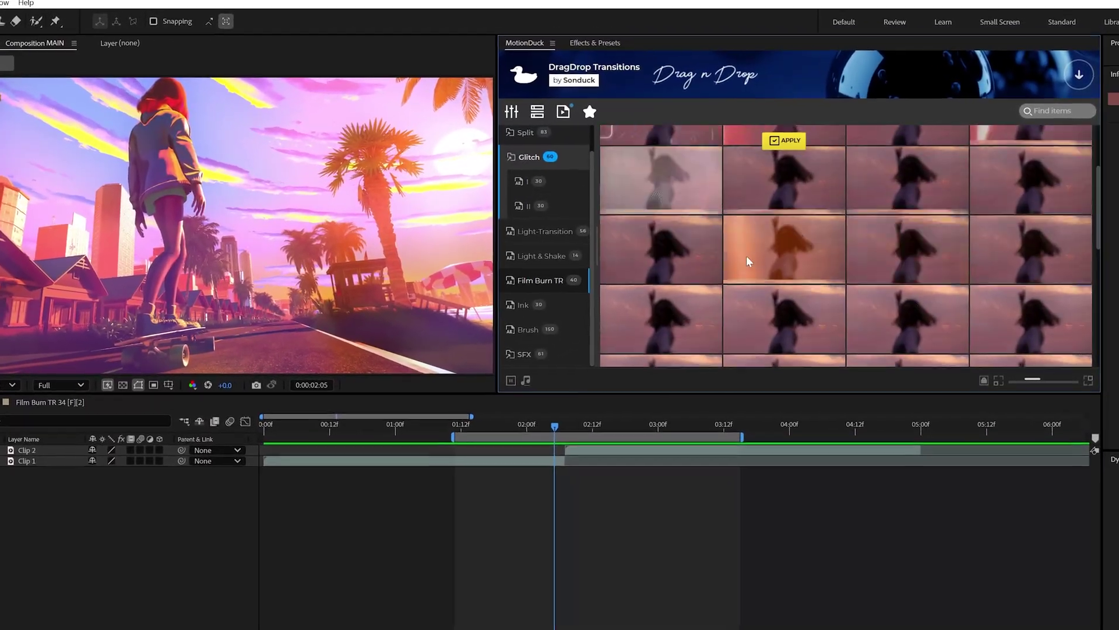
scroll(749, 301, down, 2)
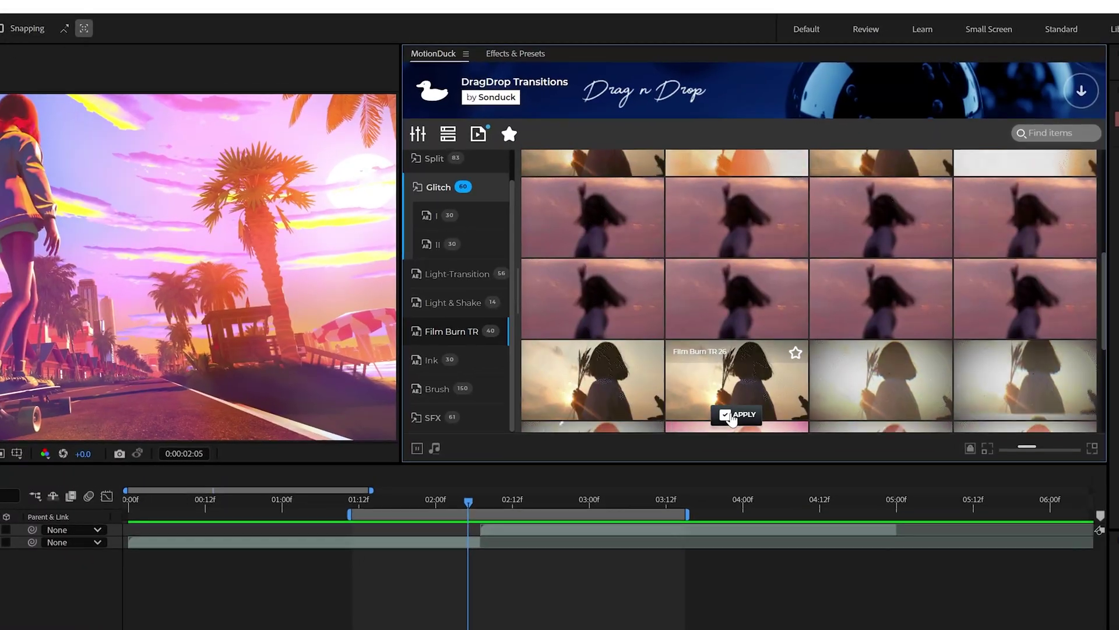
click(732, 415)
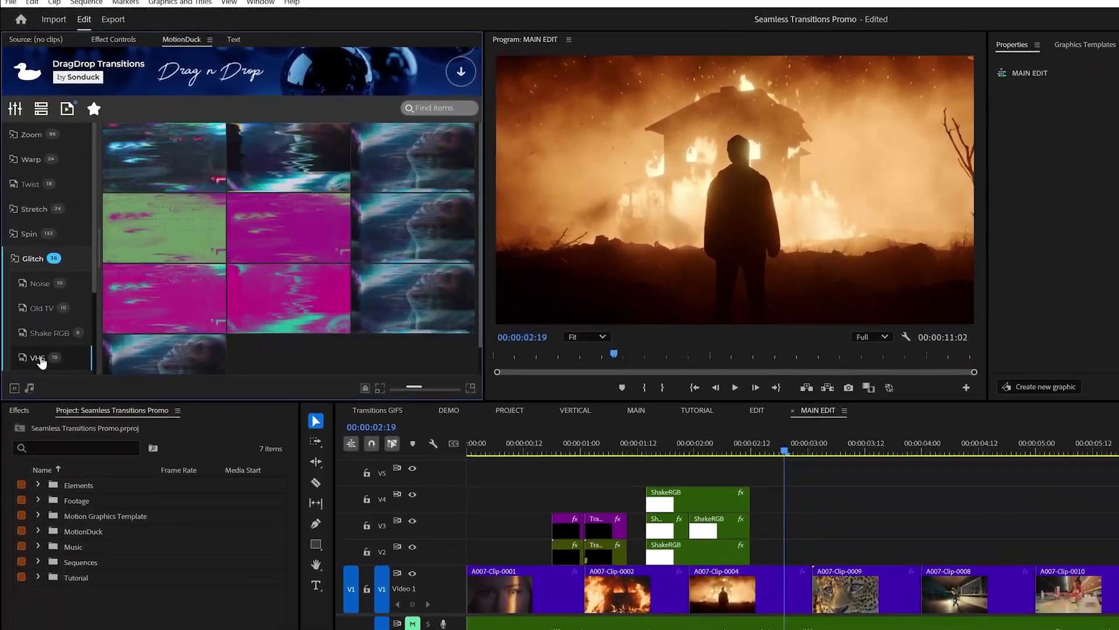
- Browse the Zoom, Warp and Stretch transition categories in the MotionDuck list
click(35, 259)
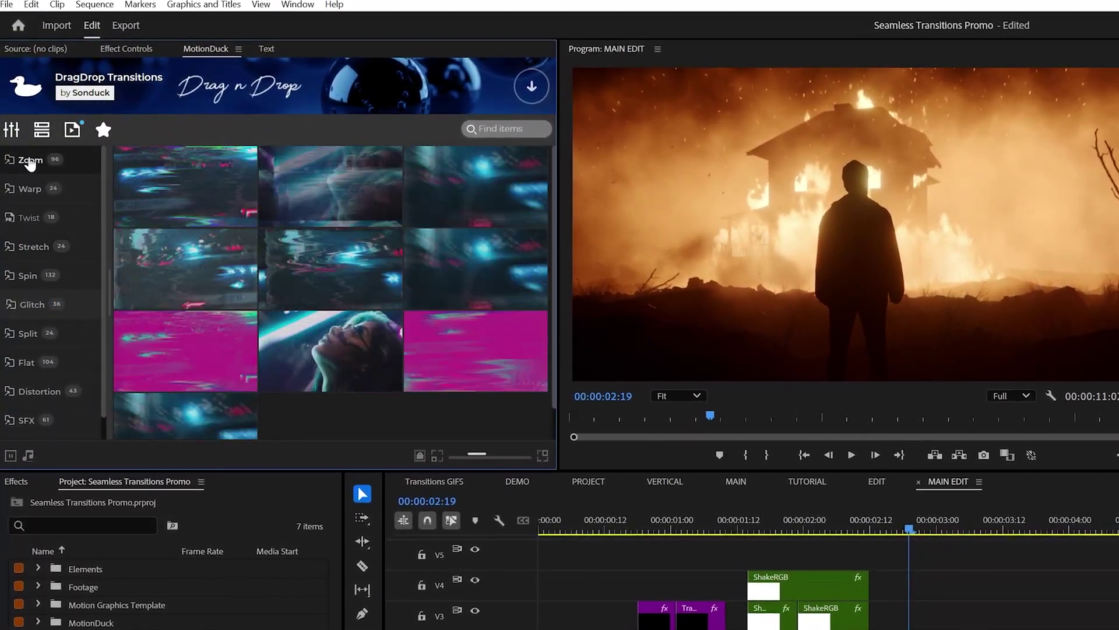
click(30, 160)
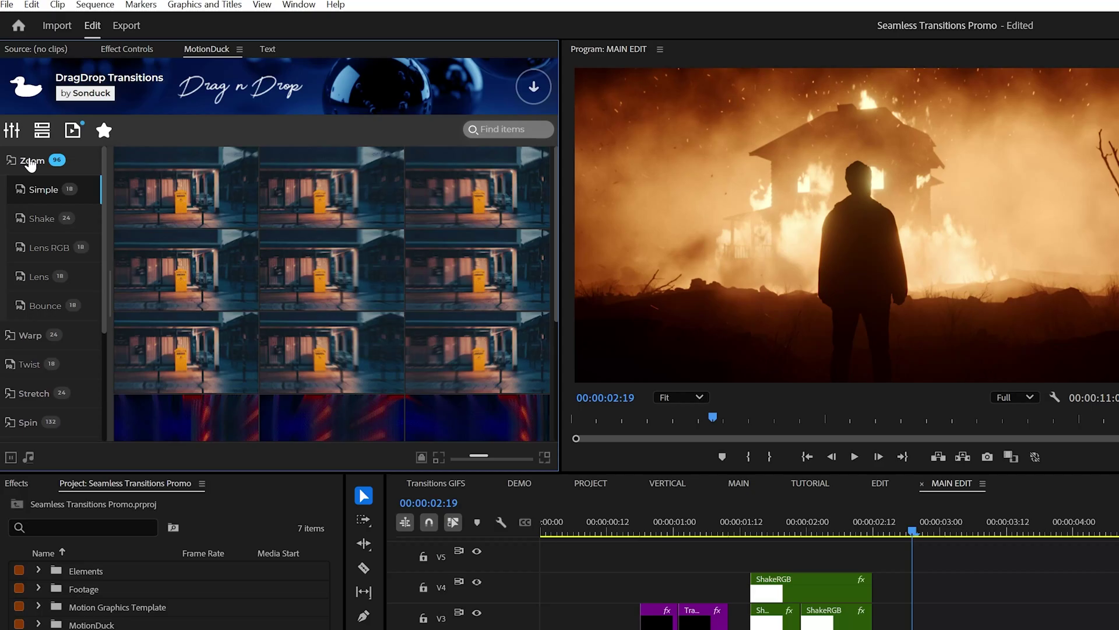
click(26, 161)
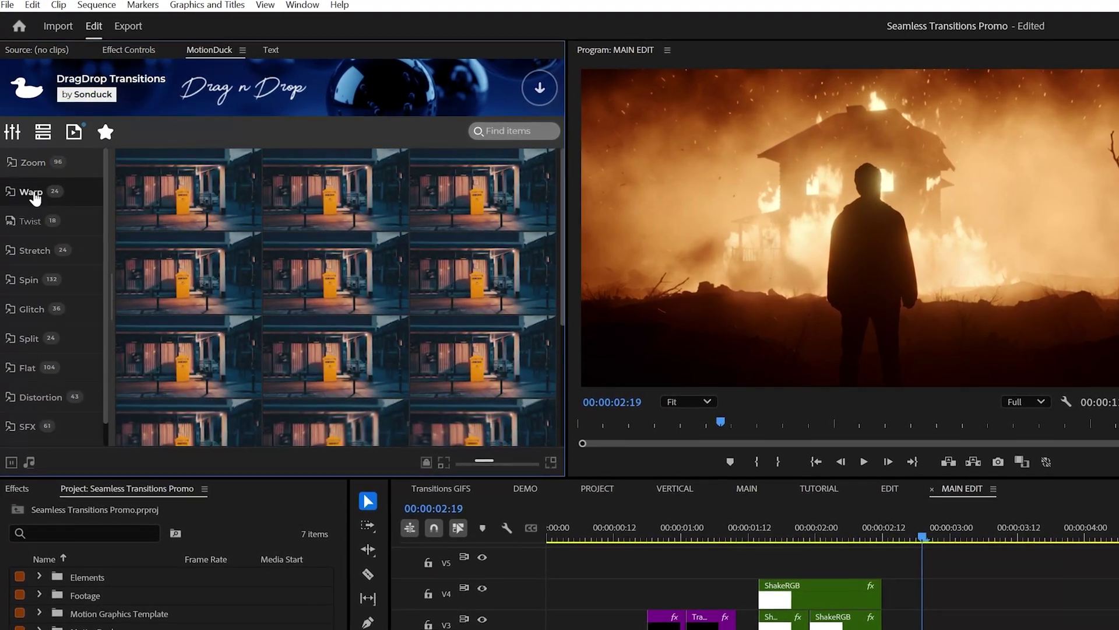
click(32, 192)
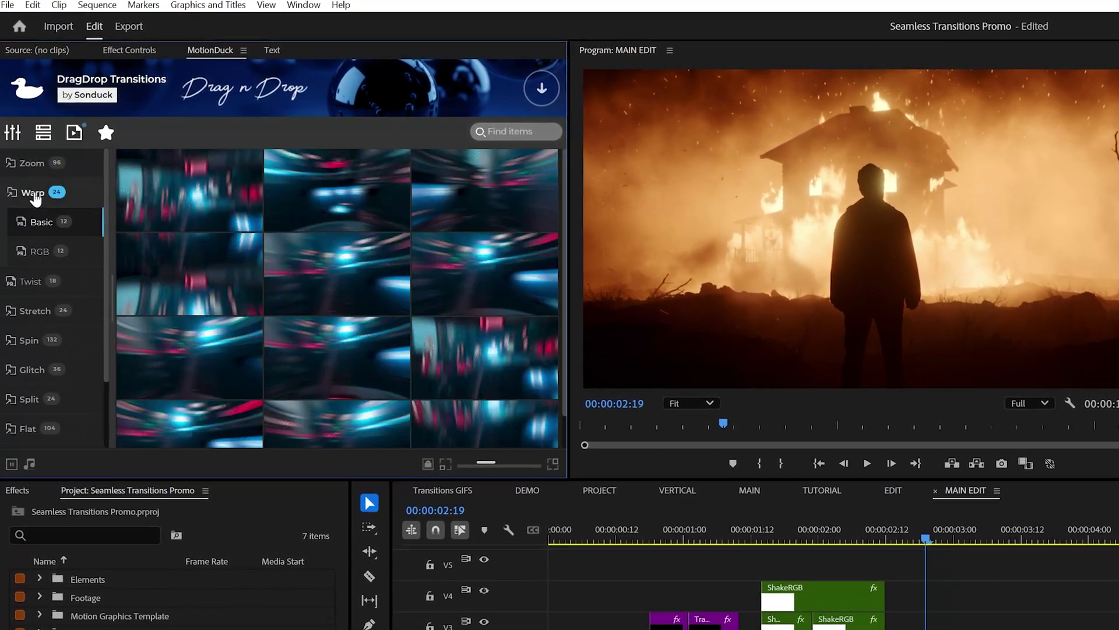
click(30, 194)
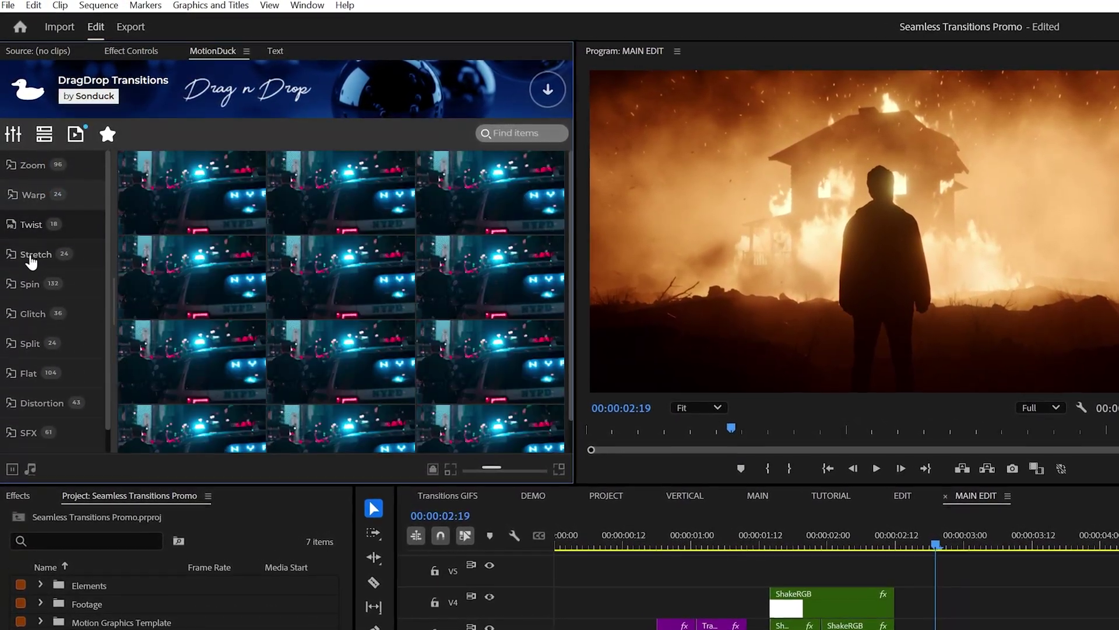
click(31, 259)
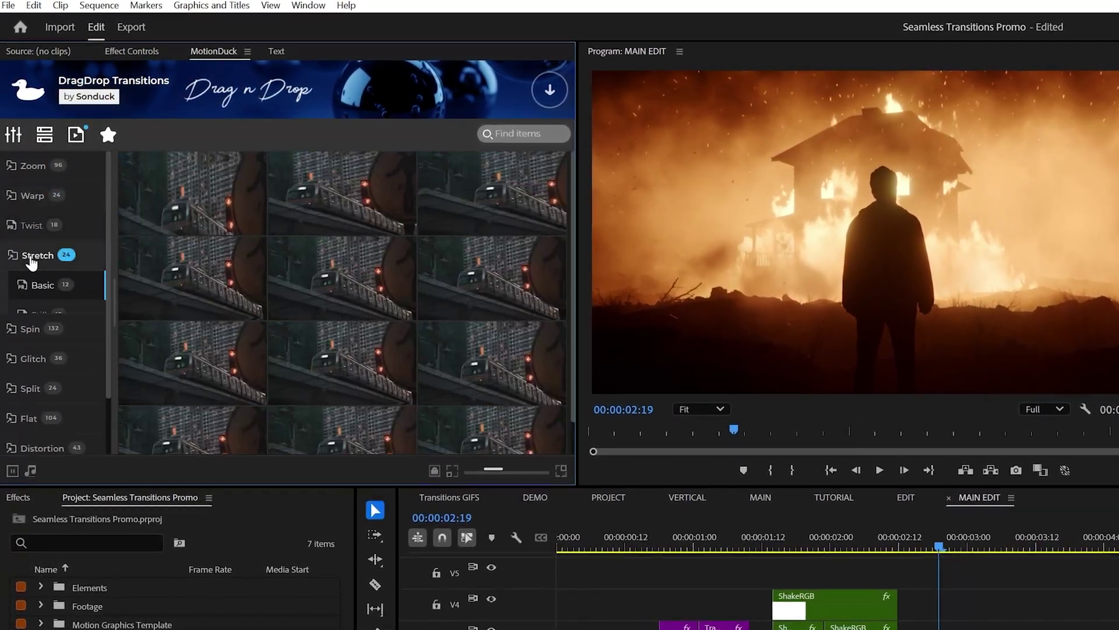
click(34, 265)
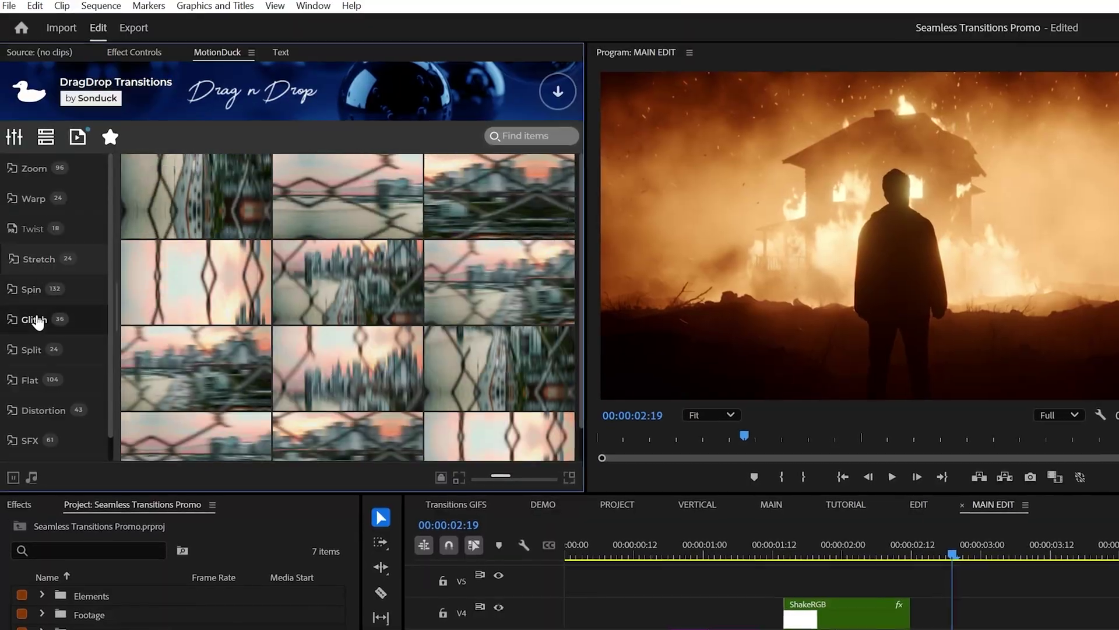
- Look through the Glitch VHS, Distortion and Split 3 Lines transitions
click(36, 319)
click(43, 447)
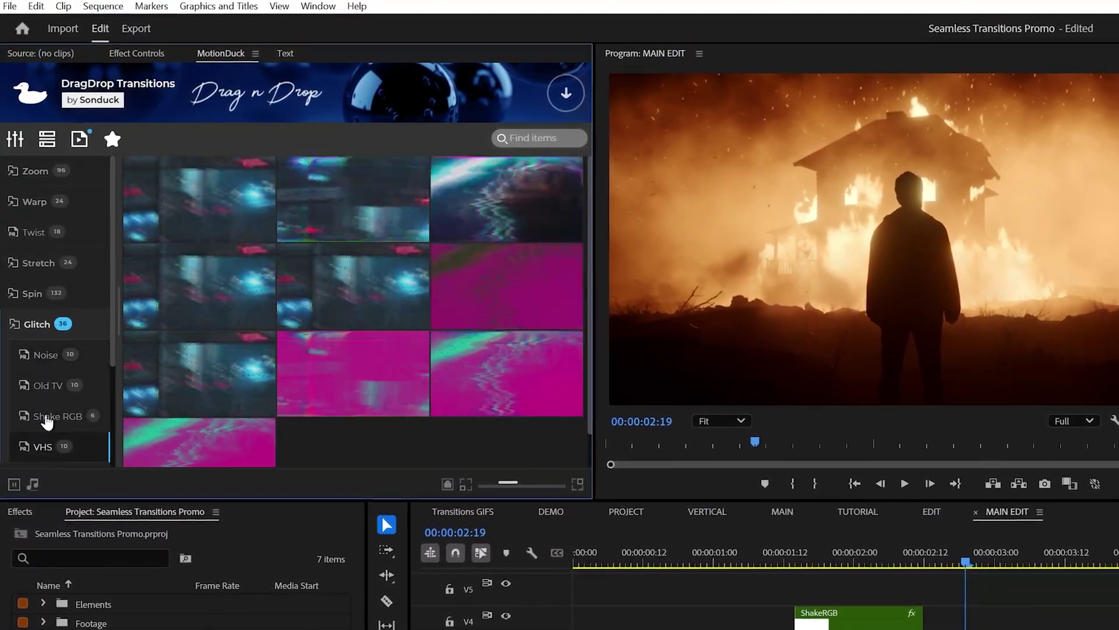
click(47, 329)
click(47, 417)
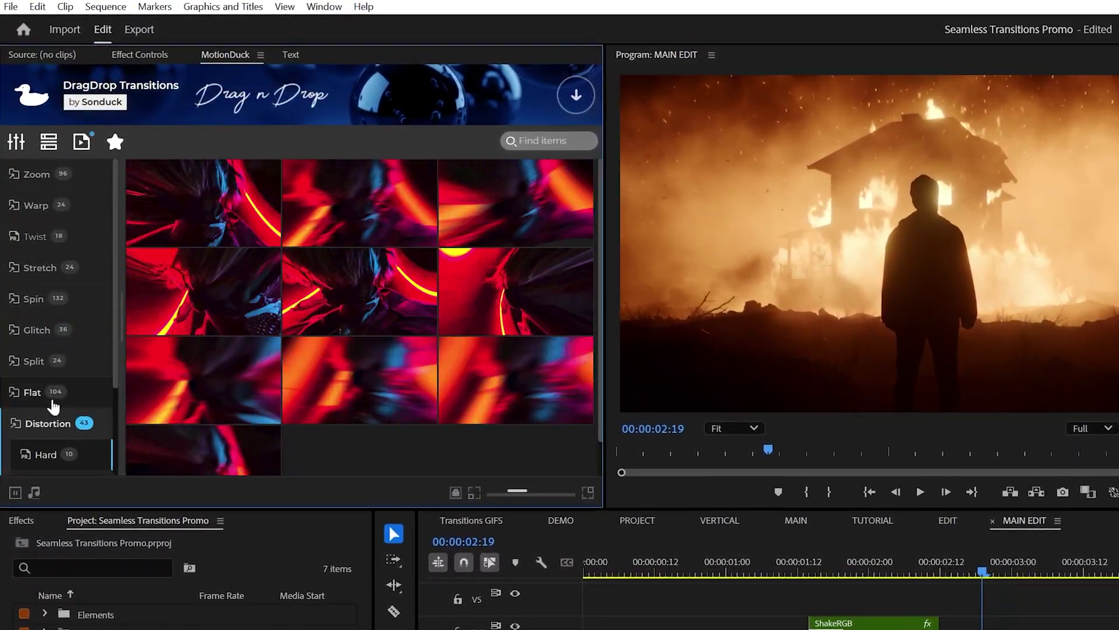
click(41, 362)
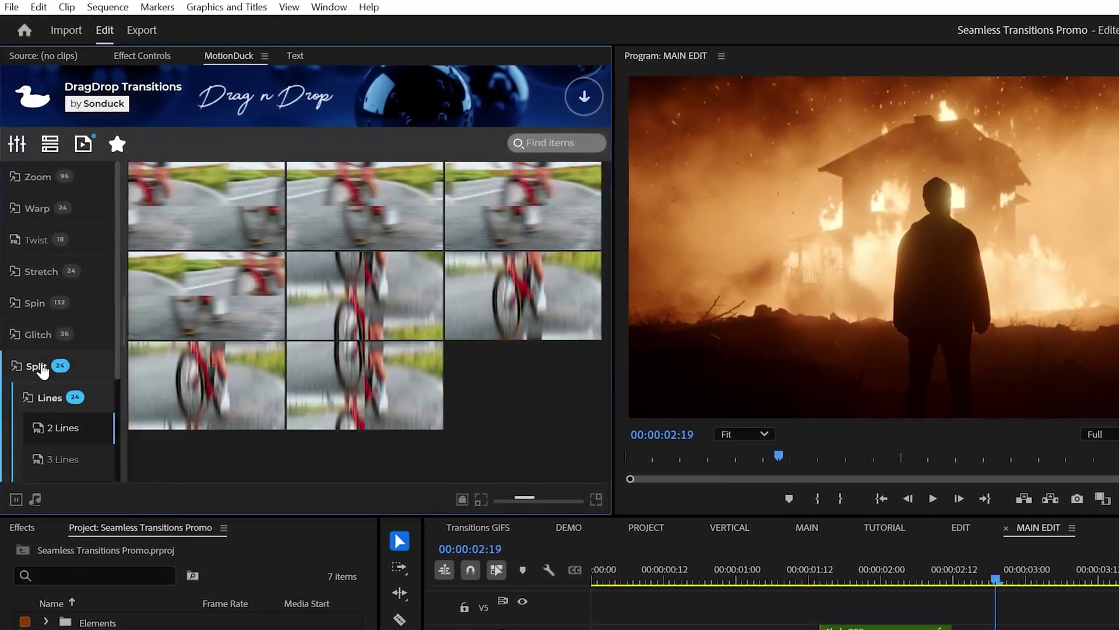
click(58, 459)
scroll(76, 420, down, 2)
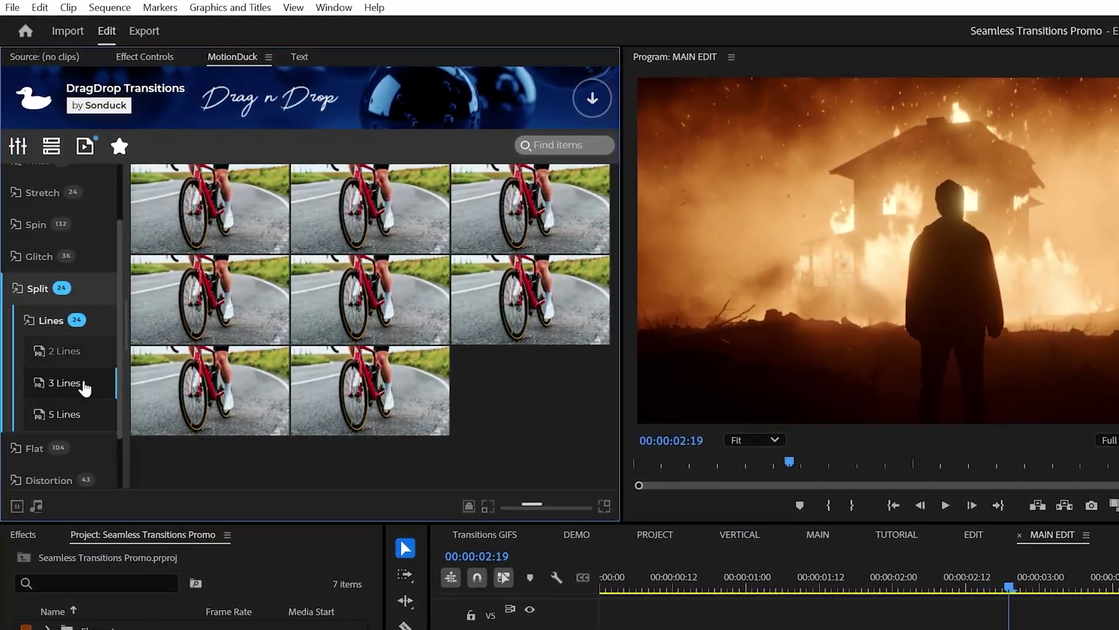
- Place the SeamlessTransition01 sound effect on Audio 2 and play the sequence back
click(50, 469)
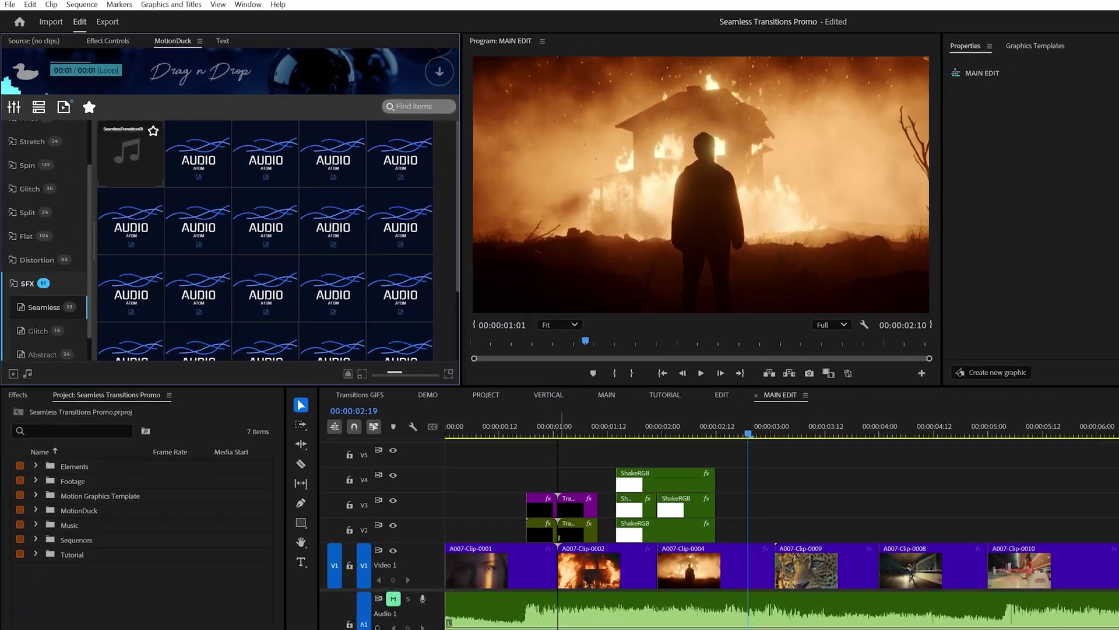
drag(176, 206, 421, 577)
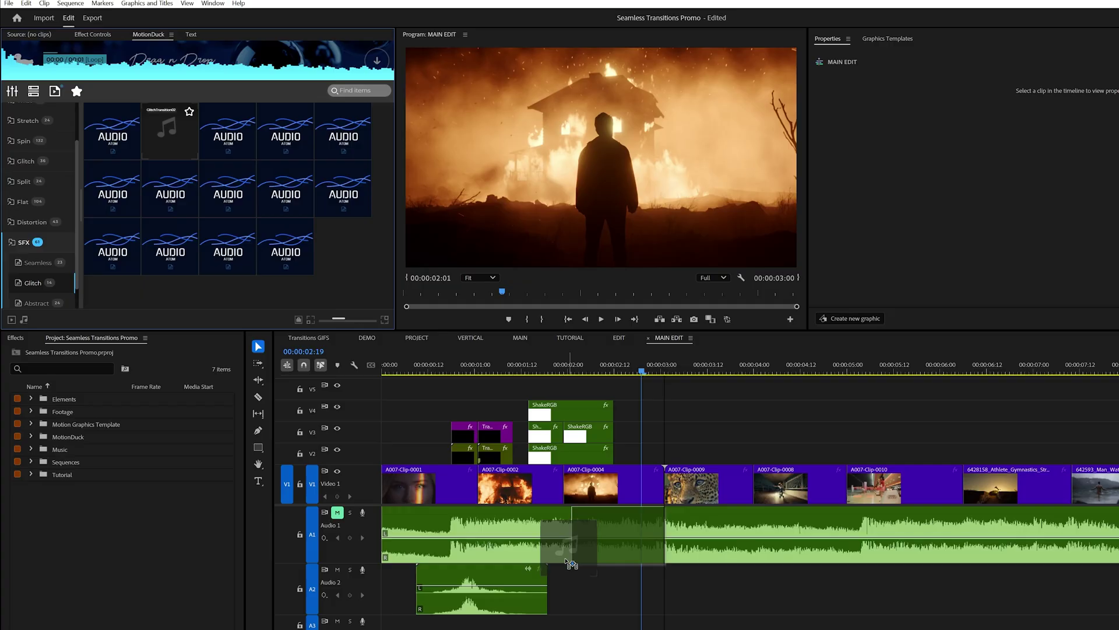
click(429, 368)
key(space)
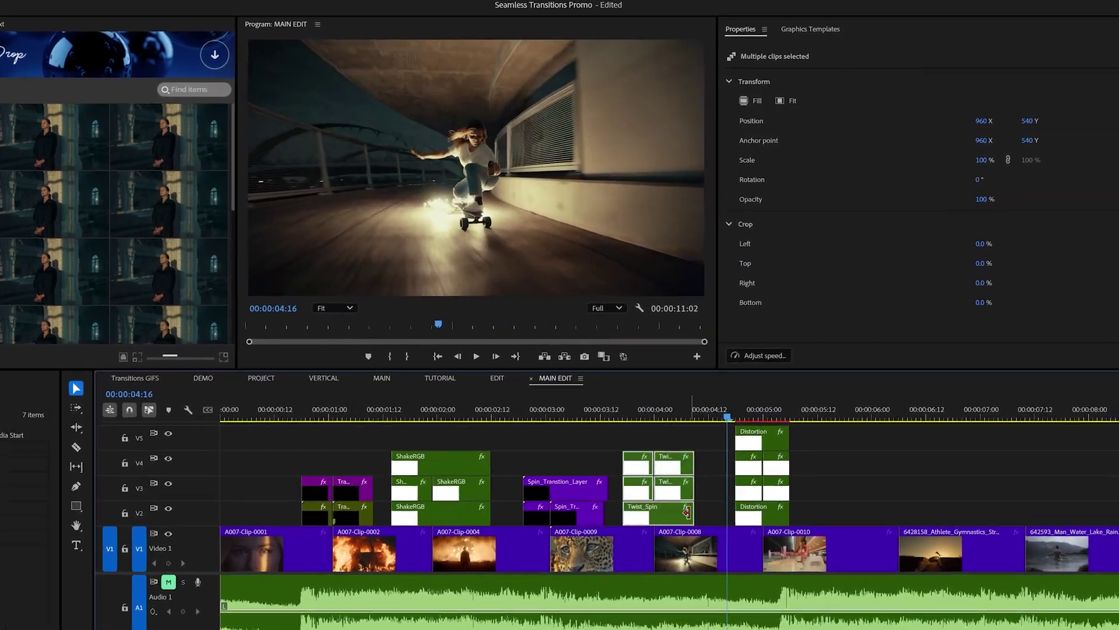
- Copy the Twist_Spin transition to 06:00, preview it, and add a zoom transition from Favorites
drag(797, 474, 1017, 474)
drag(914, 516, 914, 517)
click(854, 408)
key(space)
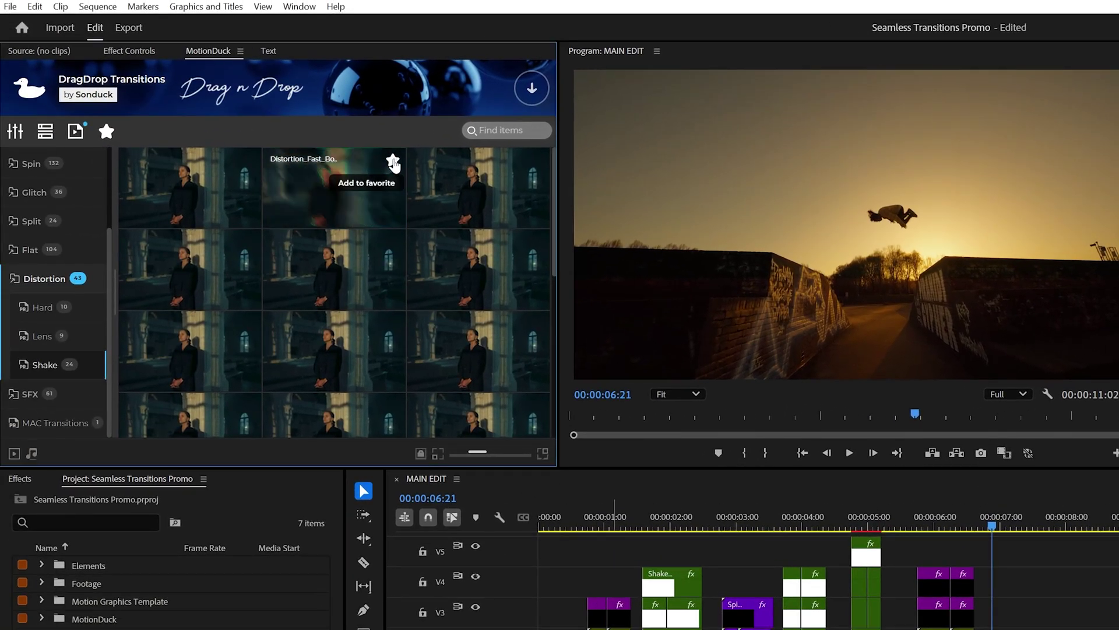
click(107, 132)
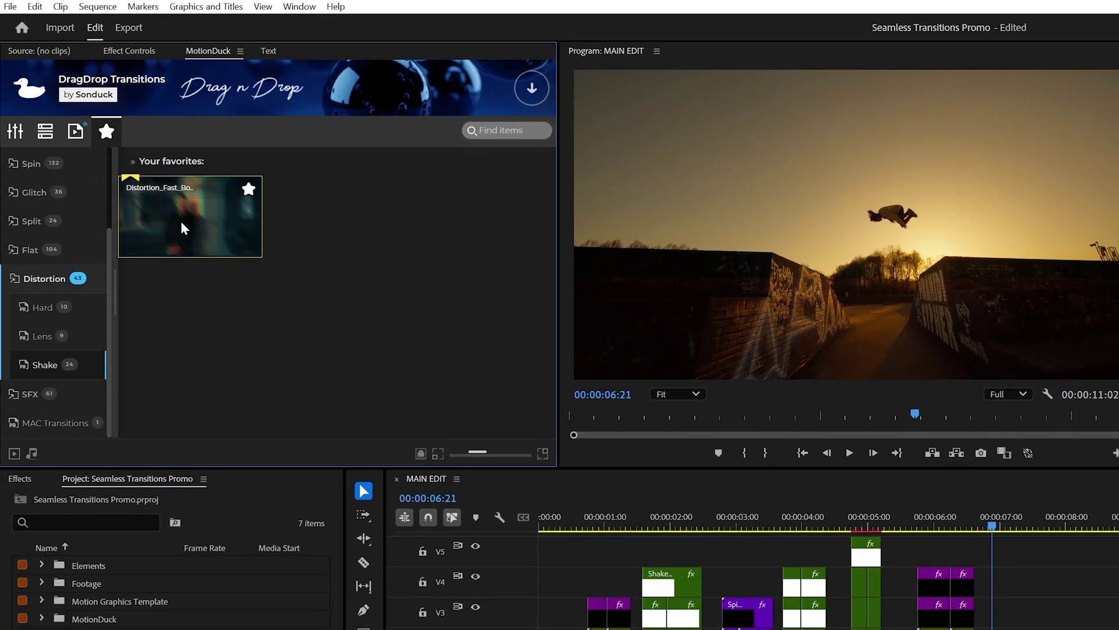
drag(133, 188, 725, 456)
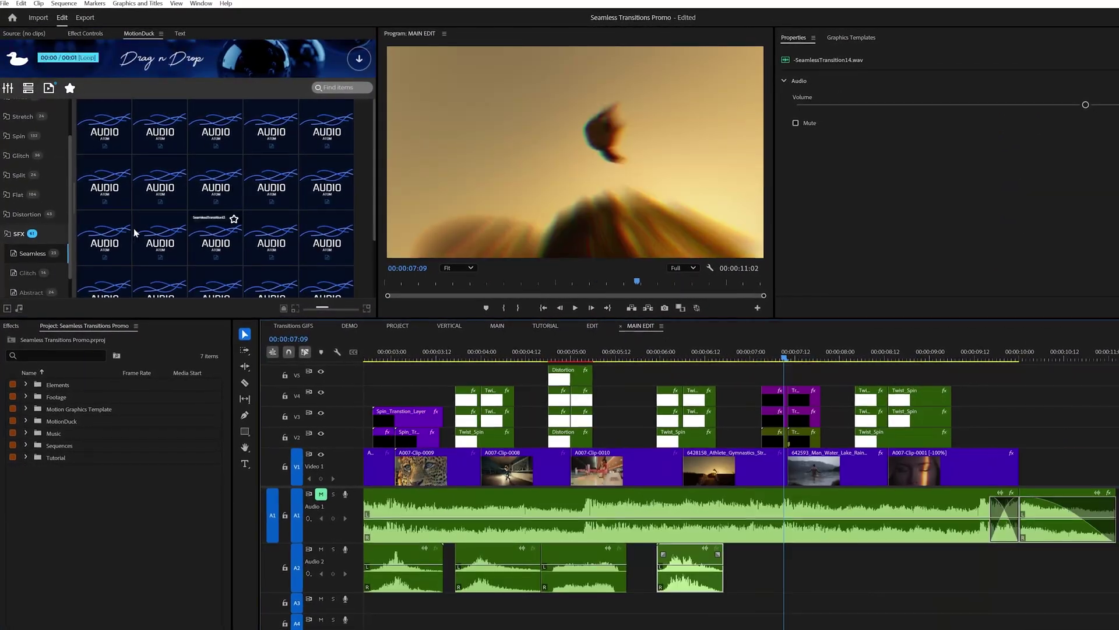
- Add another sound effect on Audio 2 and zoom the timeline out to show everything
drag(275, 245, 958, 586)
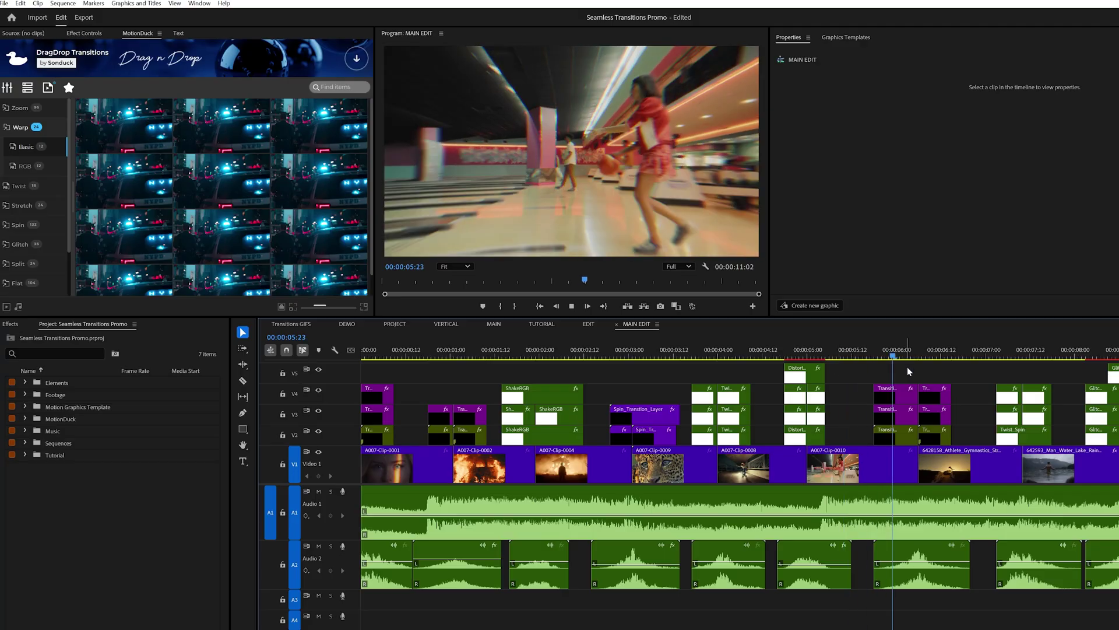
key(minus)
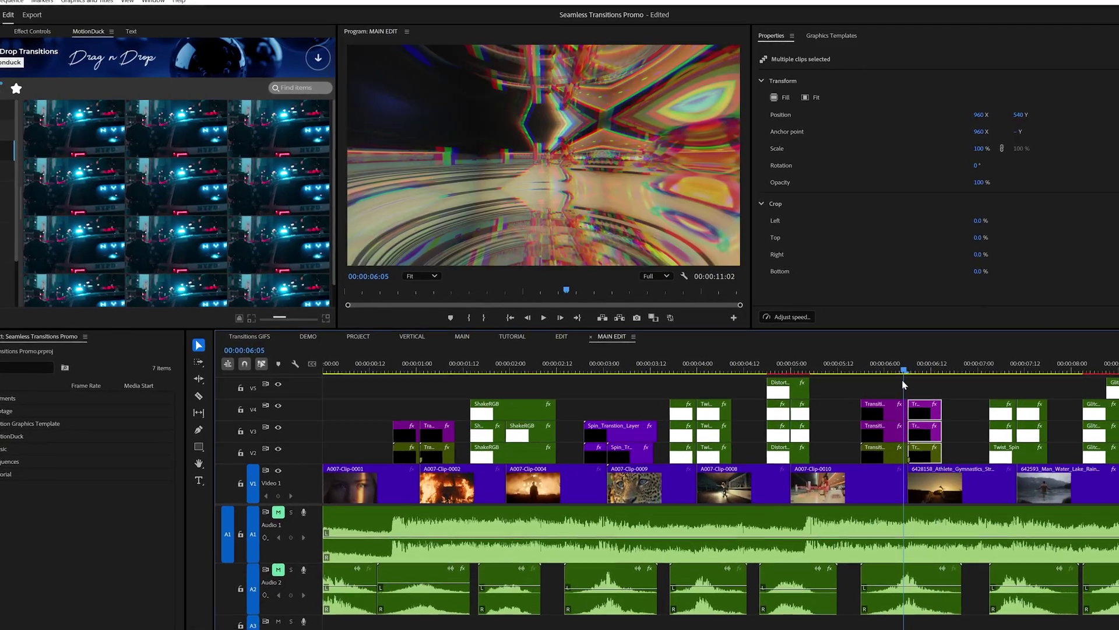
- Move the three transition layers to the sequence start and begin editing the Sequence Settings frame width
click(864, 377)
mouse_move(841, 403)
mouse_down()
mouse_move(856, 389)
mouse_move(930, 392)
mouse_move(867, 391)
mouse_move(898, 416)
mouse_move(846, 420)
mouse_up()
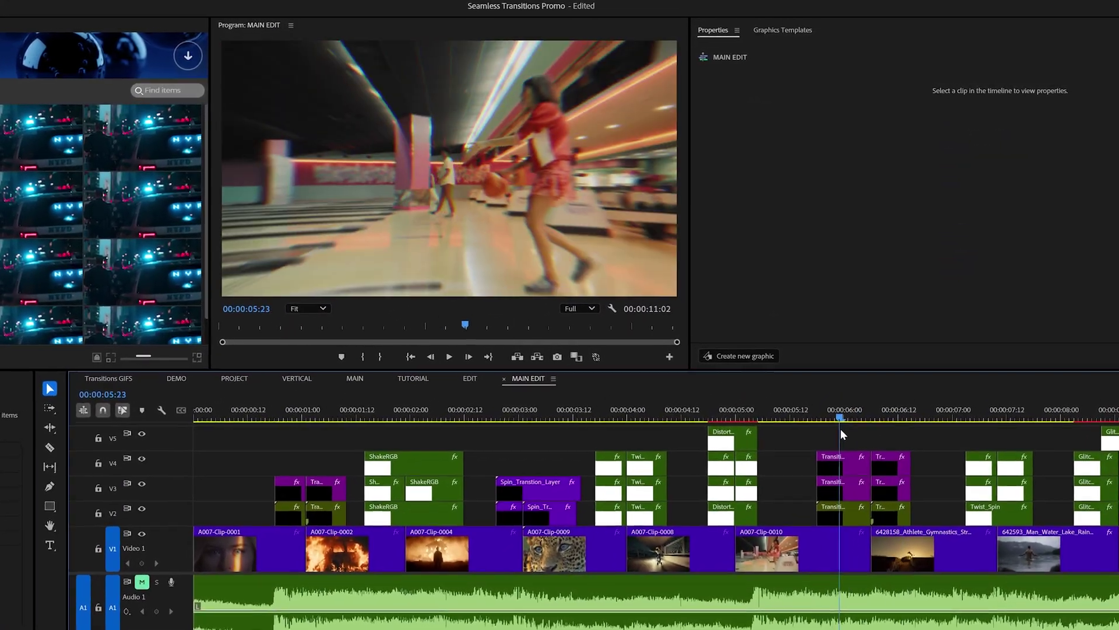
drag(884, 512, 220, 515)
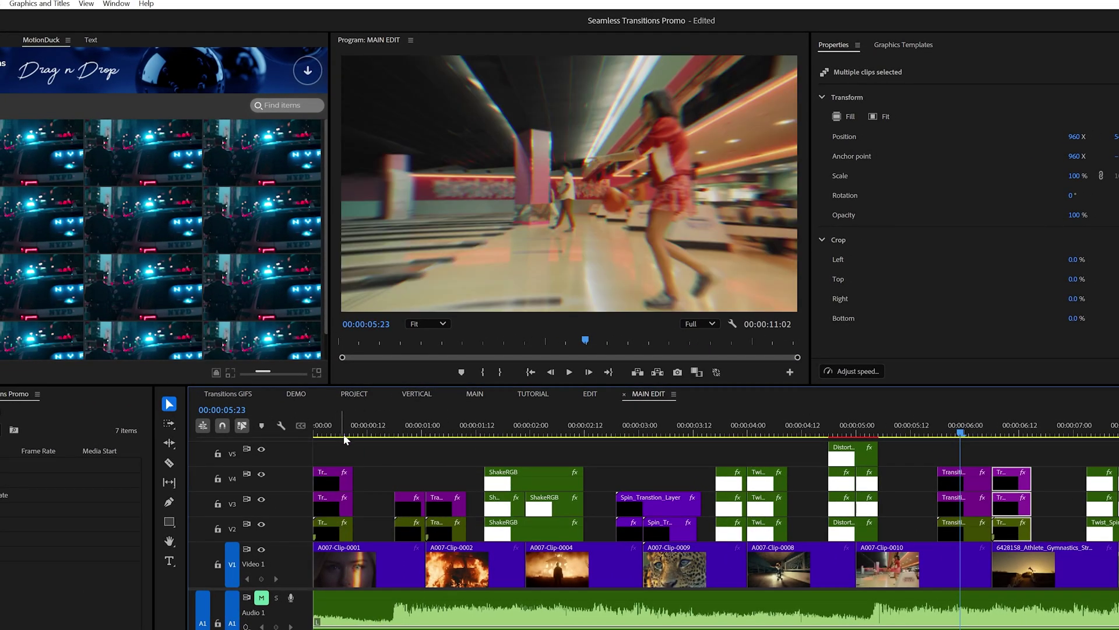
mouse_move(344, 437)
mouse_down()
mouse_move(262, 422)
mouse_move(455, 421)
mouse_move(345, 426)
mouse_up()
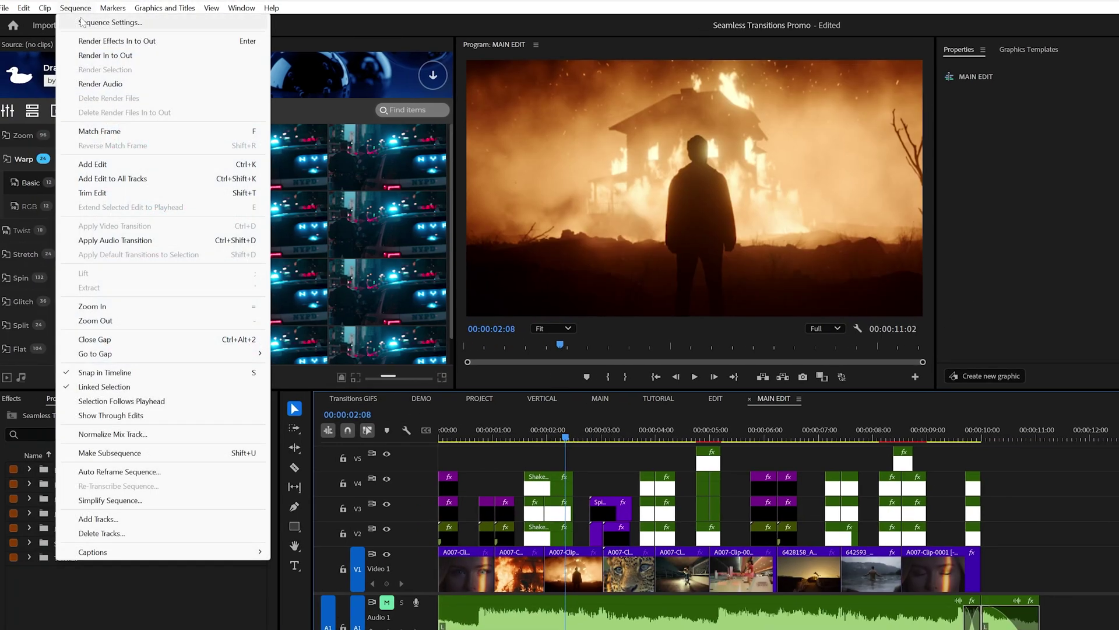
click(100, 22)
click(547, 260)
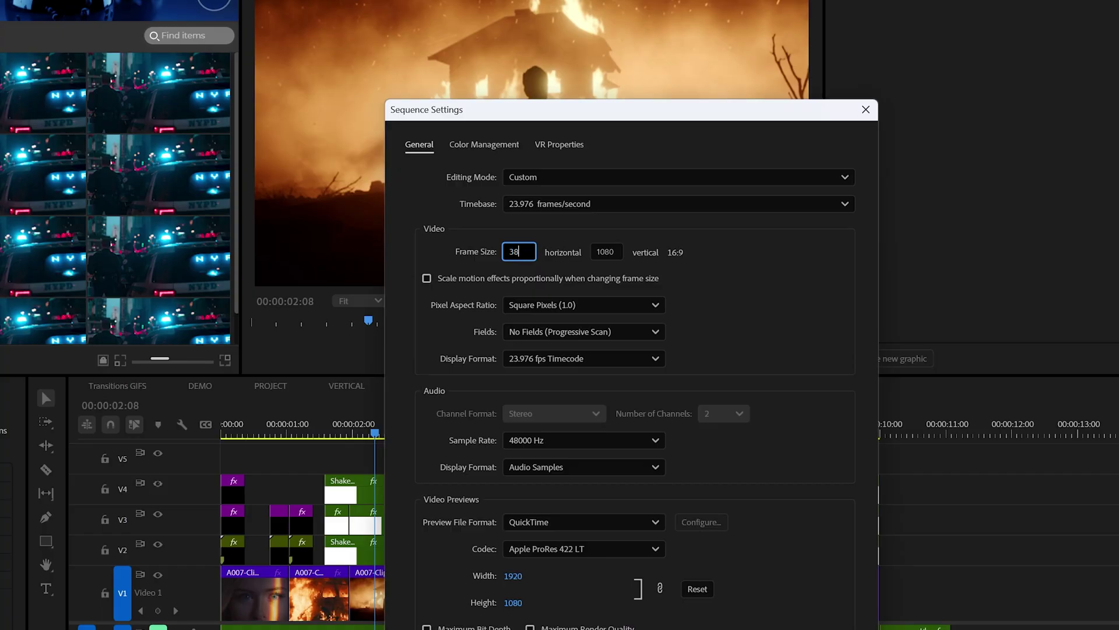
- In the VERTICAL sequence, place Warp_Basic_Hard_Top over the Clip 3/Clip 5 cut
key(Return)
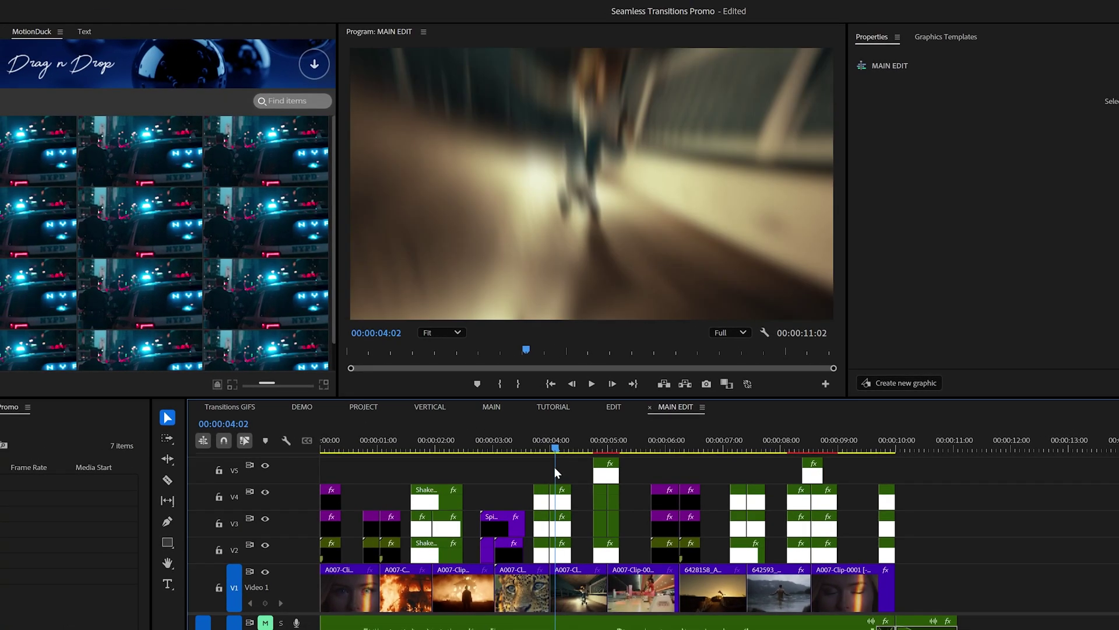
drag(554, 467, 532, 470)
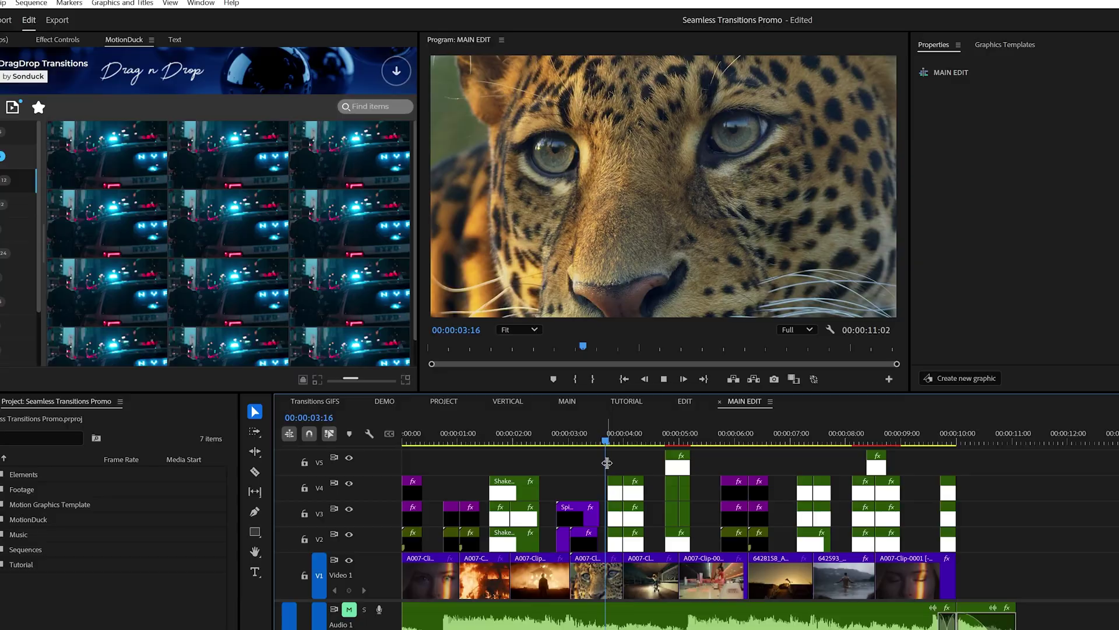
drag(607, 462, 648, 456)
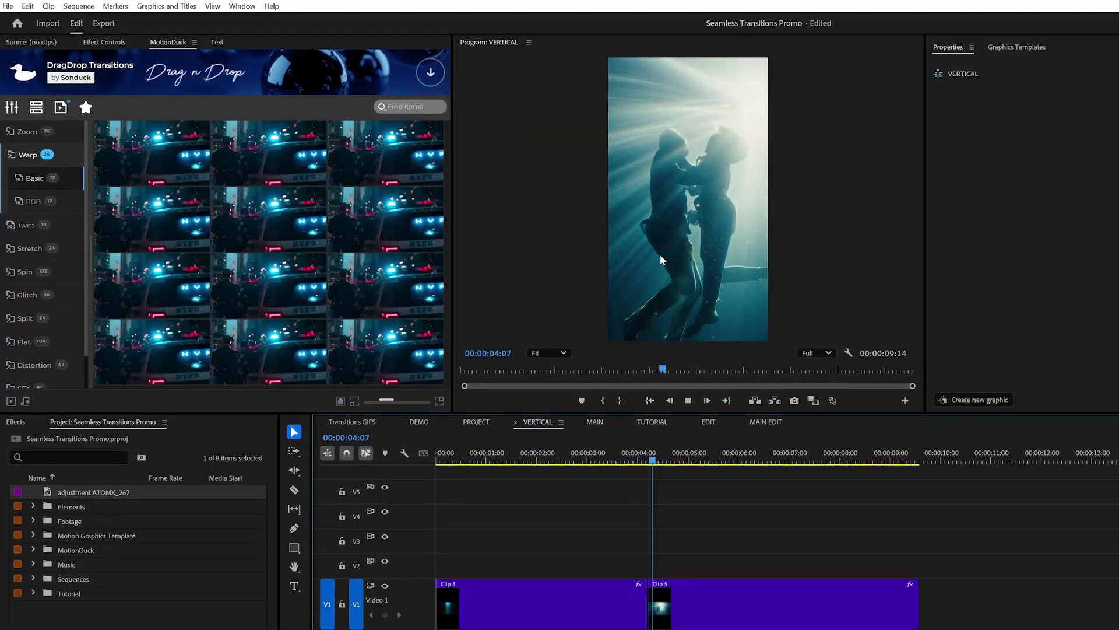
drag(152, 219, 623, 534)
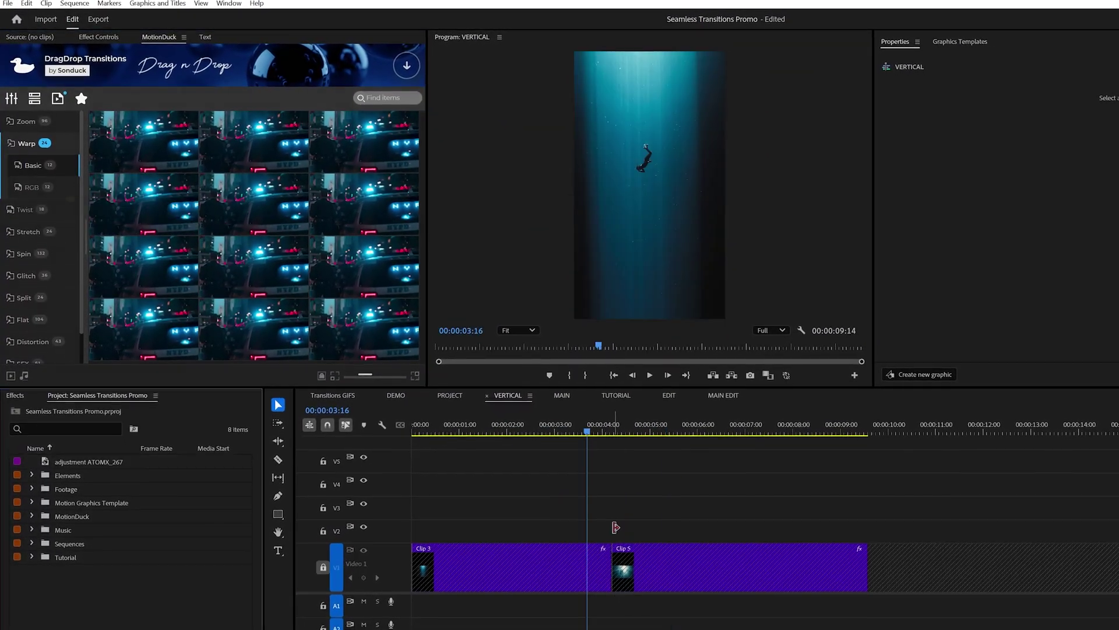
- Preview the scaled Warp transition at the 4-second Clip 3/Clip 5 cut
click(604, 430)
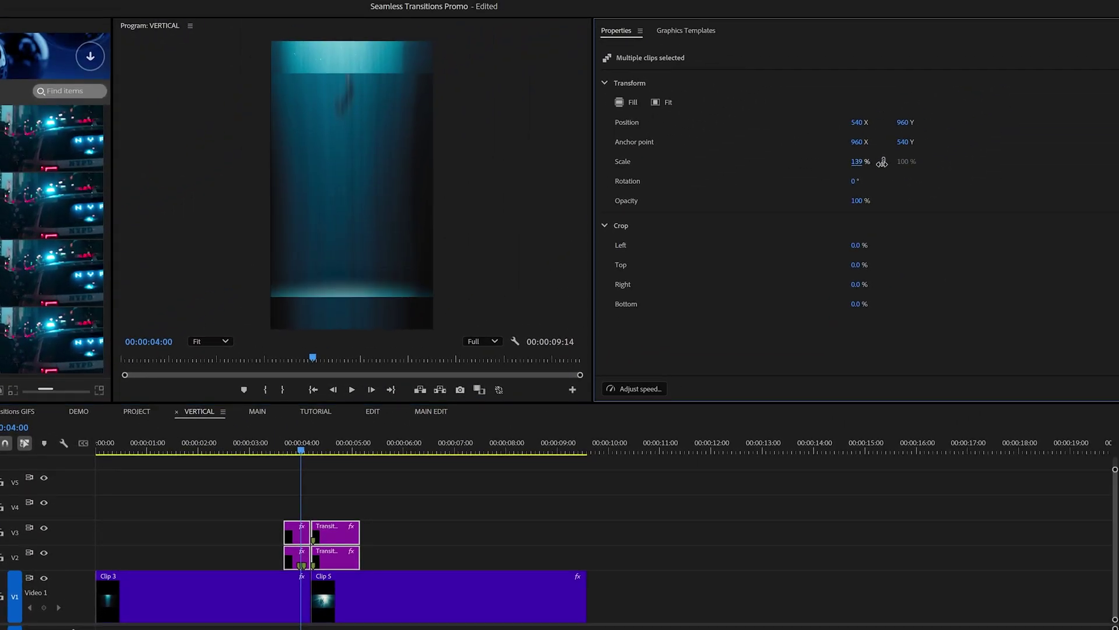
key(space)
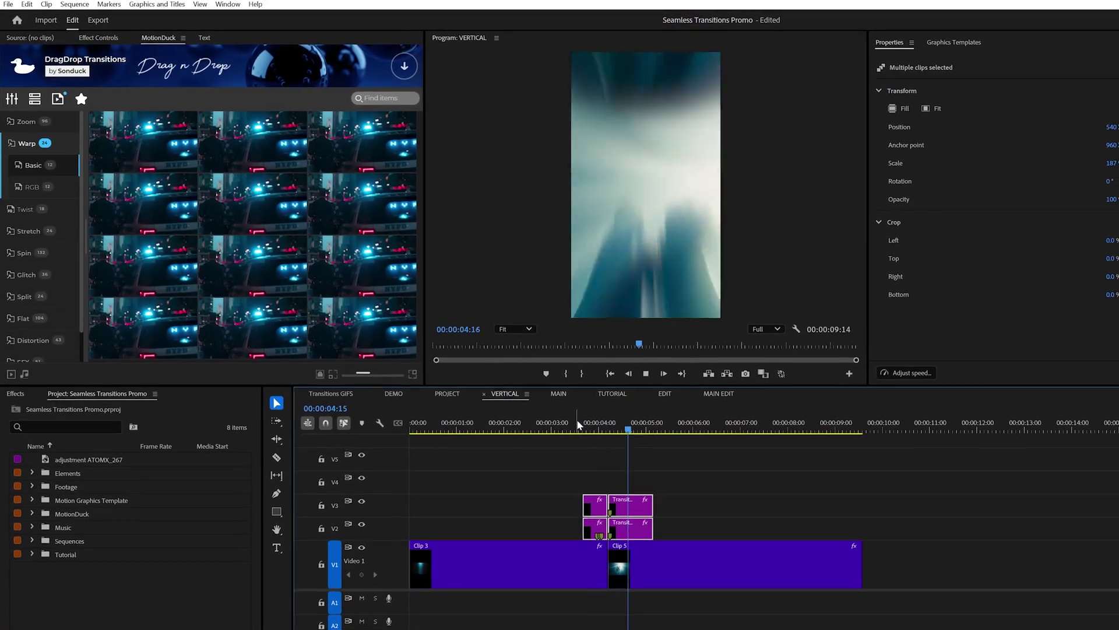
click(576, 426)
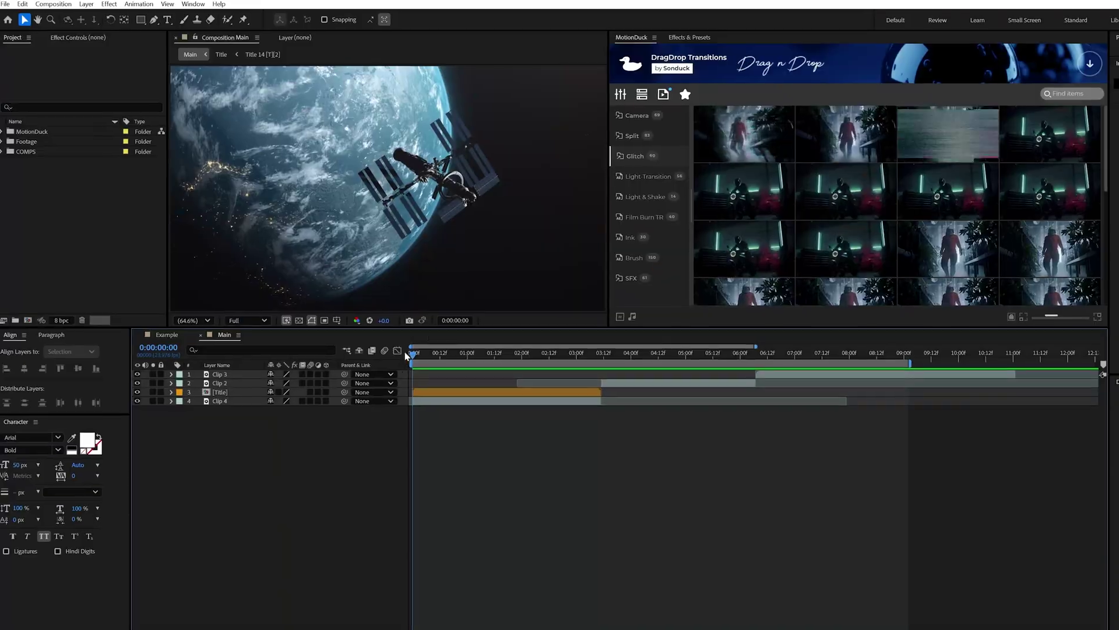
- Play the MAIN composition and browse both sets of Camera transitions
key(space)
click(636, 116)
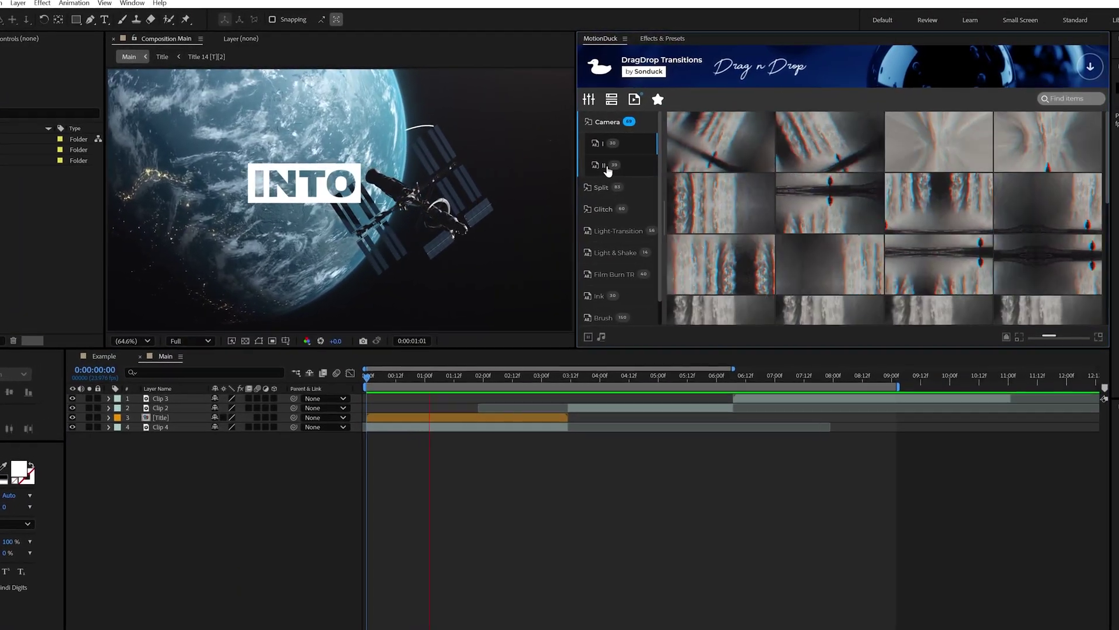
click(595, 169)
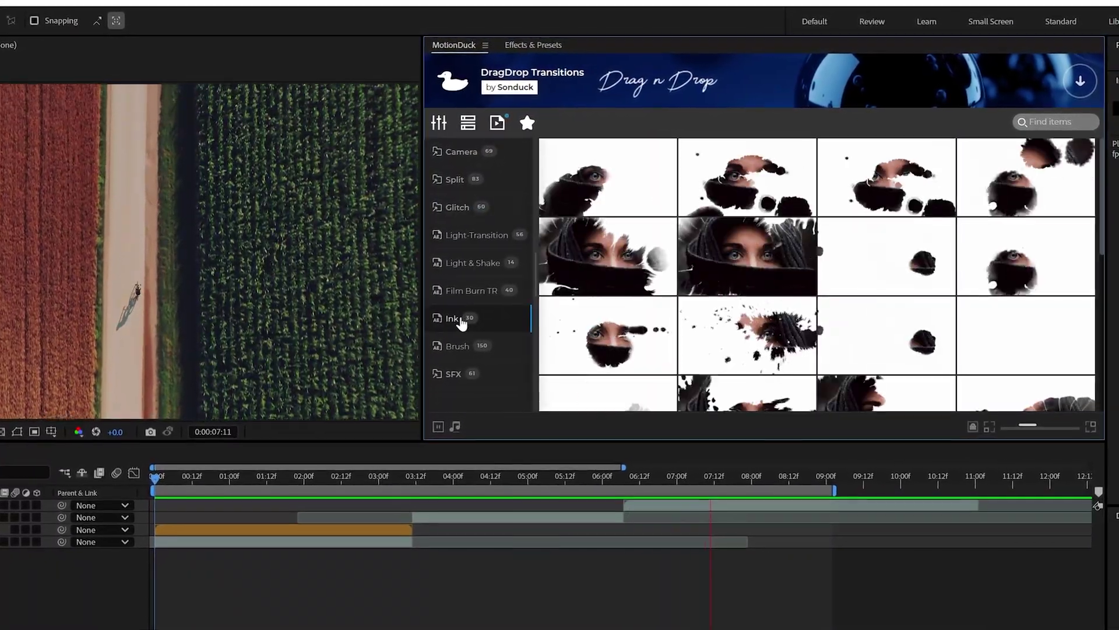
- Browse the Brush, Light & Shake, Film Burn TR and Glitch previews, then return to Camera
click(460, 344)
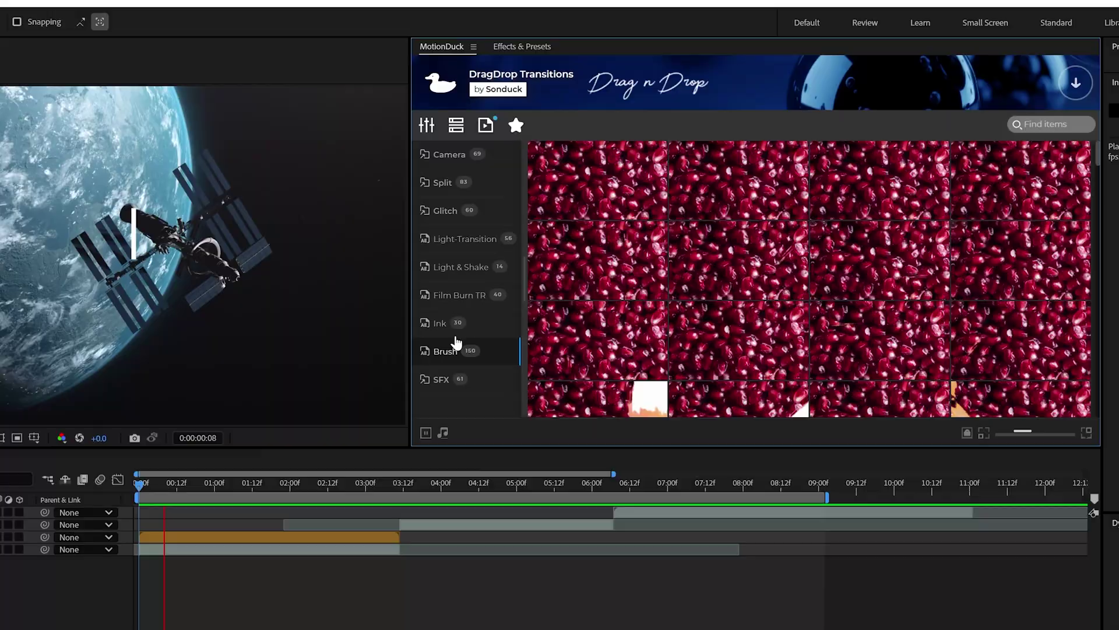
click(457, 242)
click(457, 268)
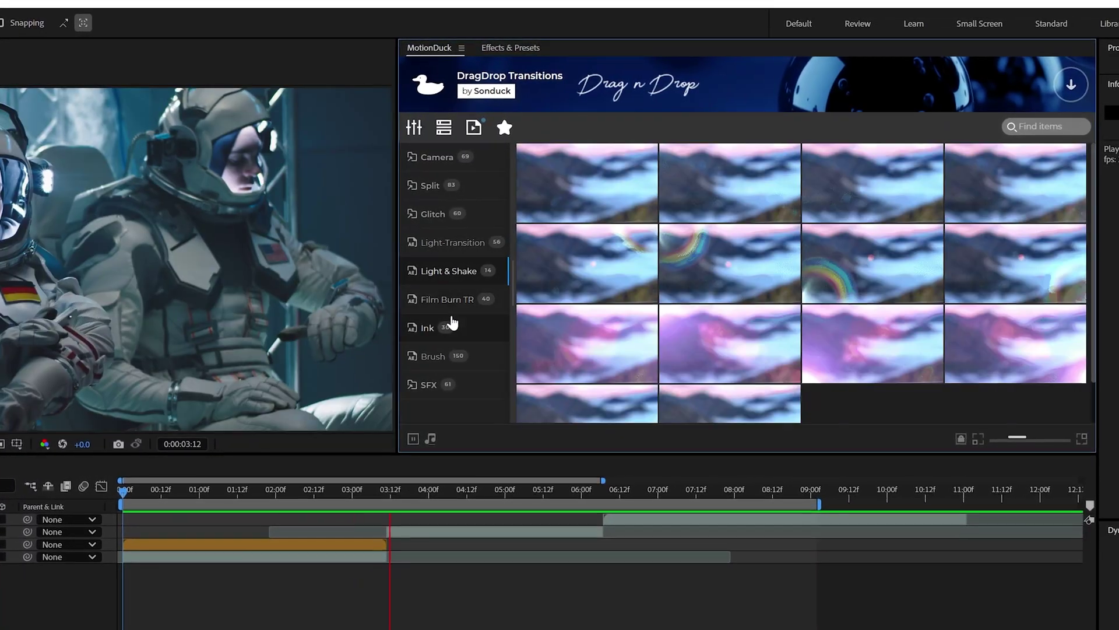
click(452, 299)
mouse_move(548, 271)
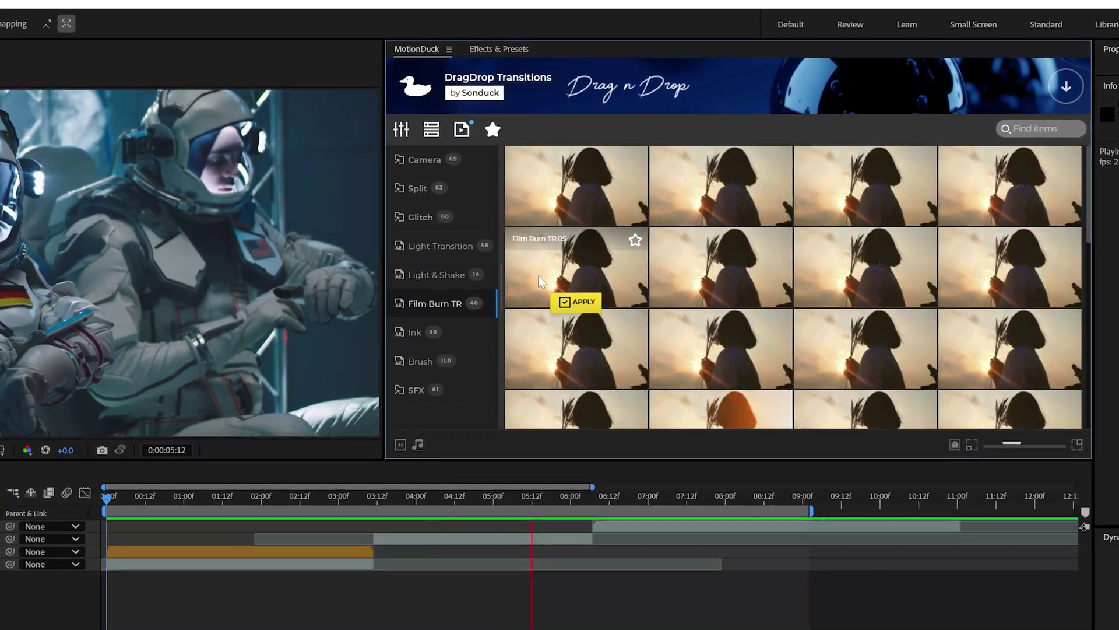
click(420, 217)
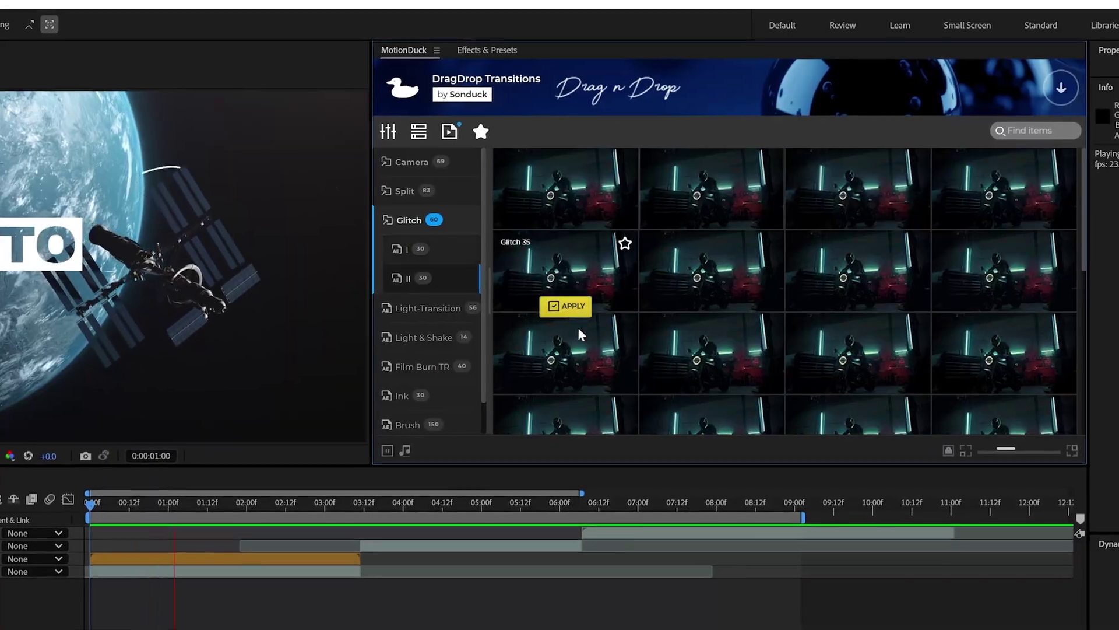
scroll(577, 349, down, 3)
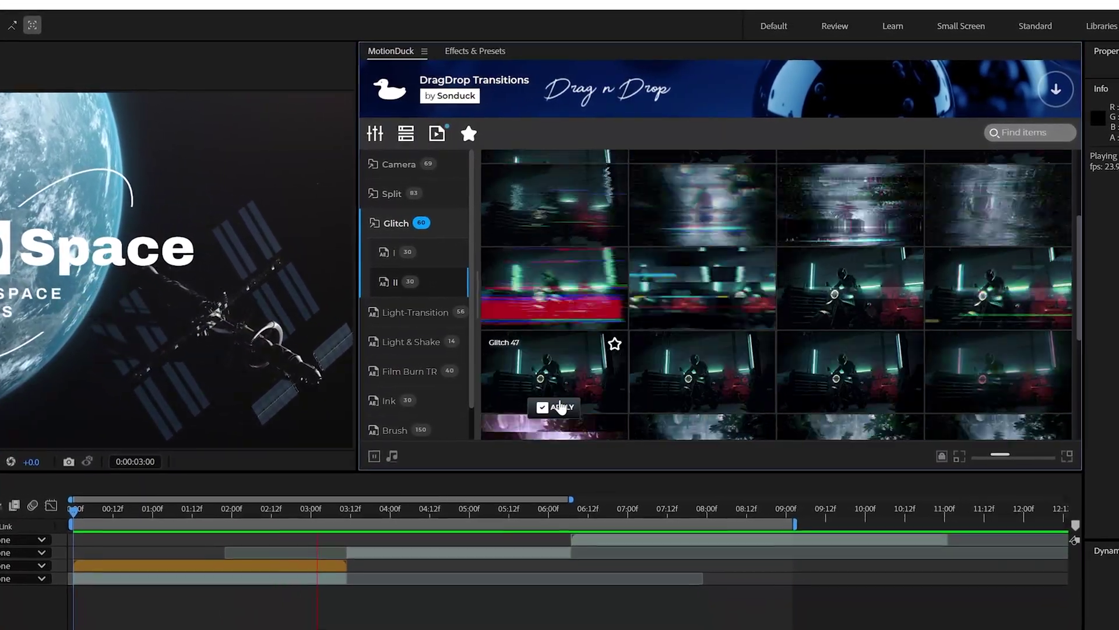
scroll(560, 397, down, 3)
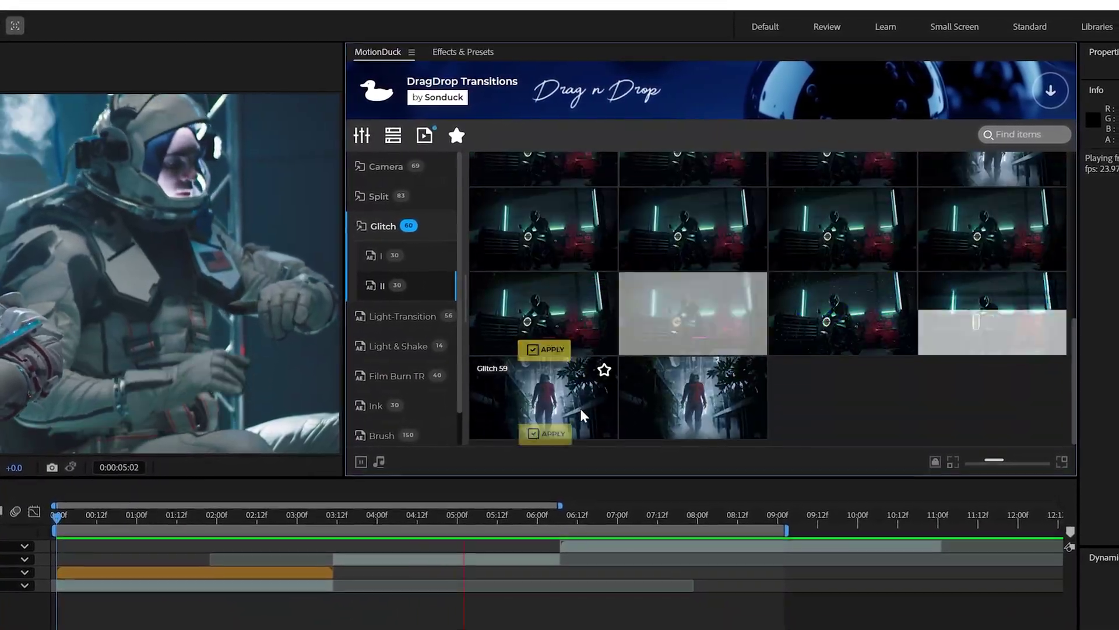
click(384, 167)
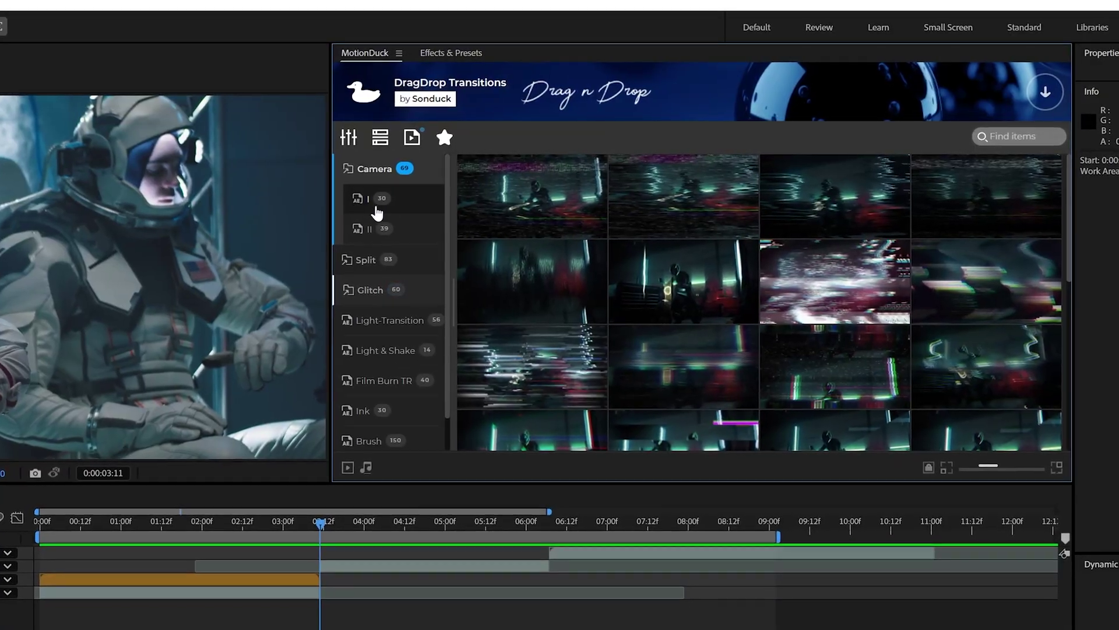
- Apply the Glitch 44 and 01_Zoom_Swiral camera transitions, preview them, and select Zoom_Swiral
click(376, 206)
click(530, 232)
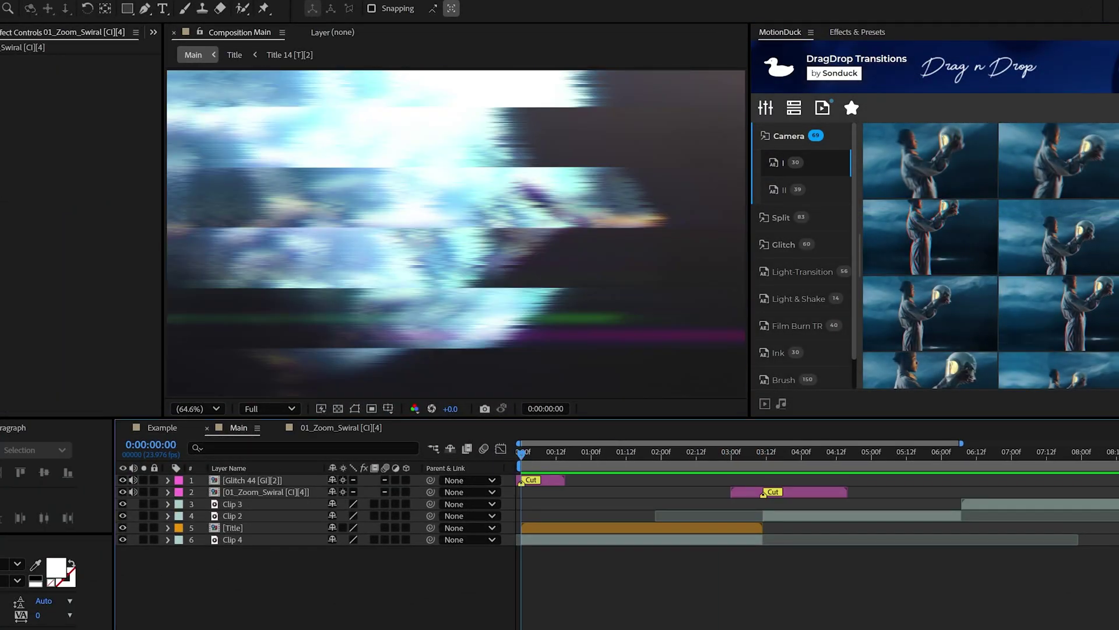
key(space)
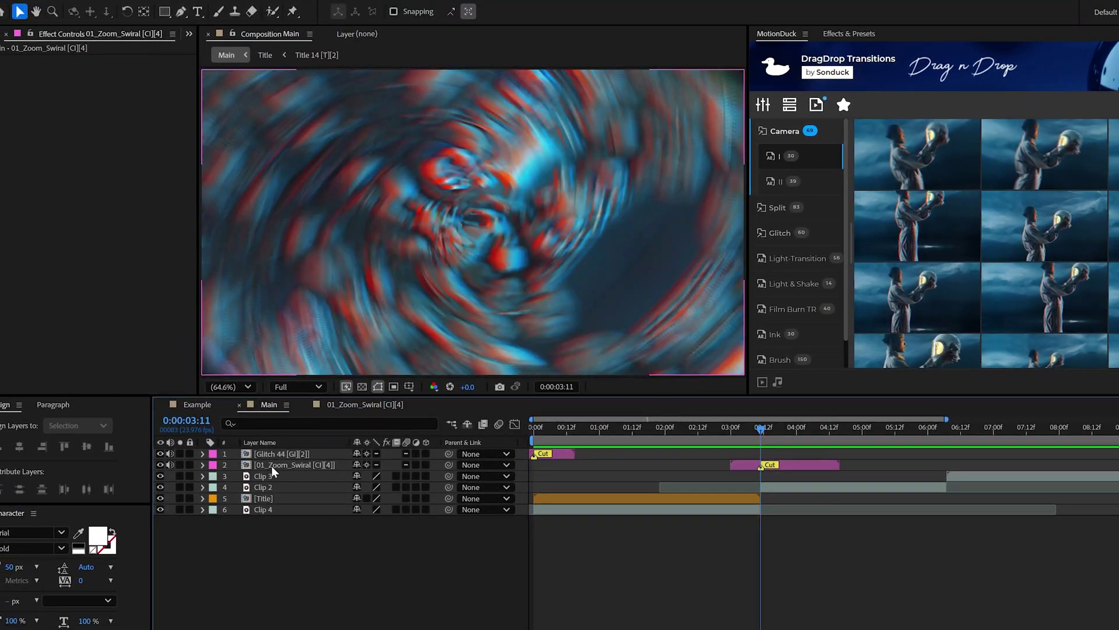
click(272, 466)
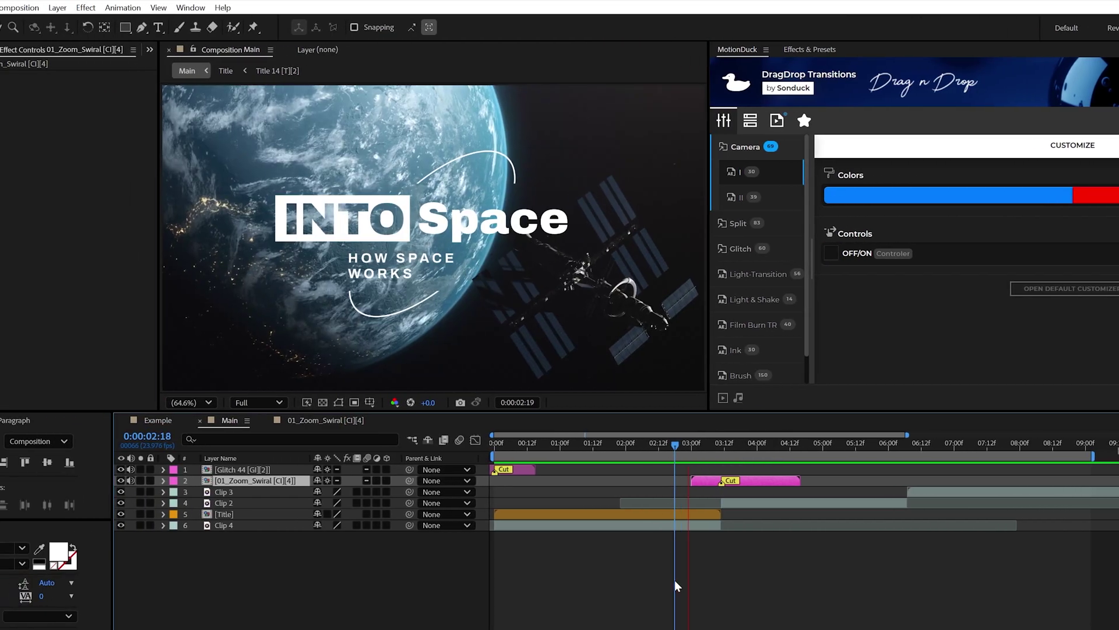
key(space)
- Go to the Ink category in MotionDuck and apply Ink_Trans_01 at the 6:07 cut
click(751, 189)
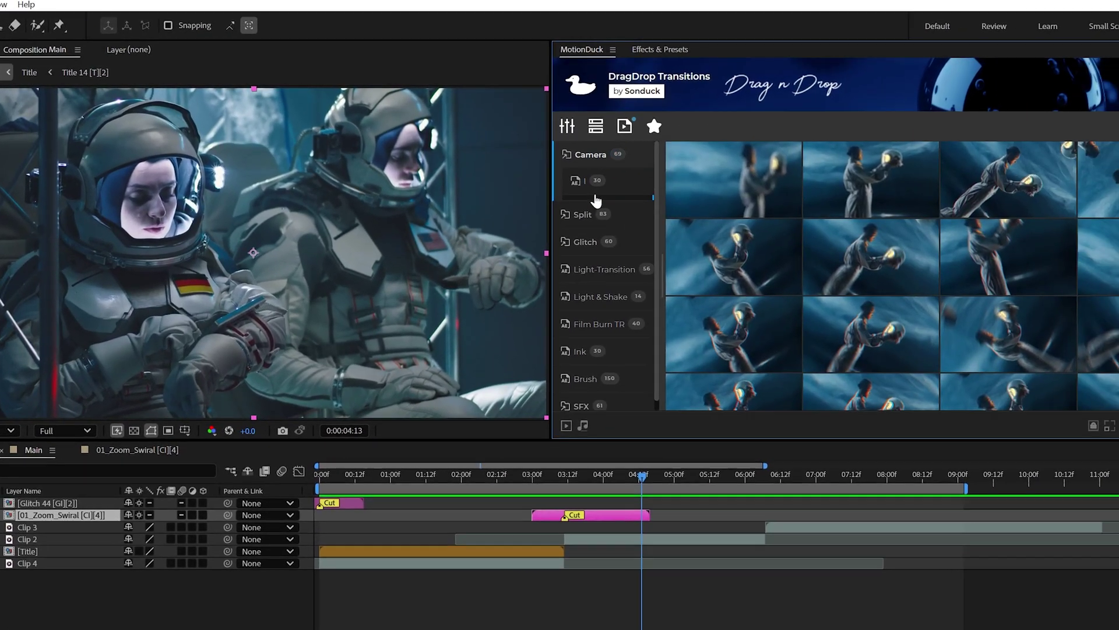
click(585, 378)
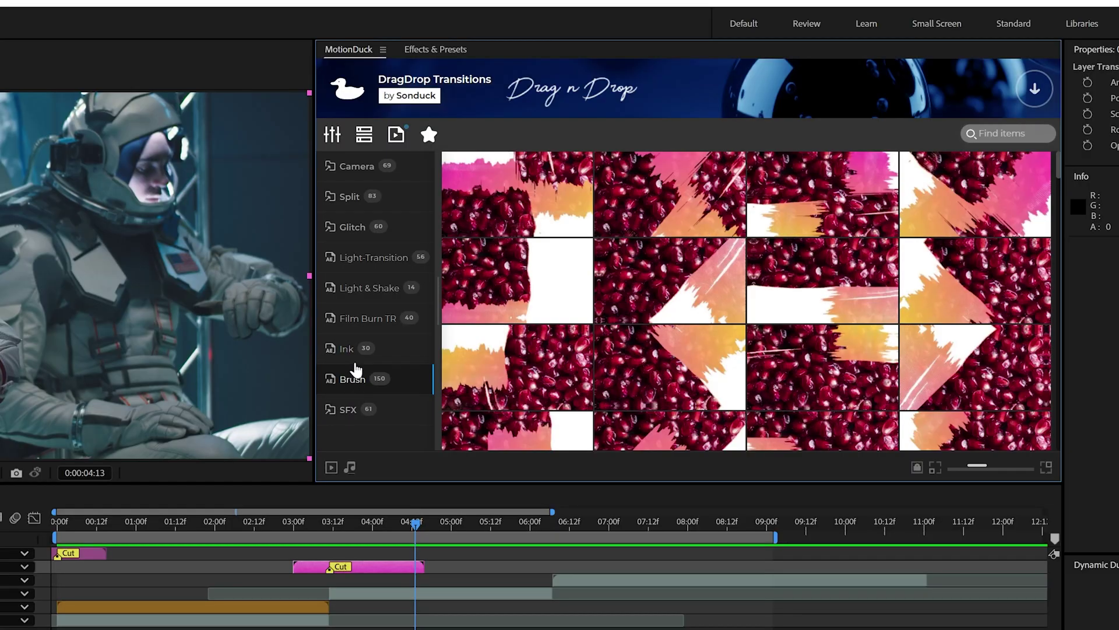
click(350, 349)
mouse_move(526, 231)
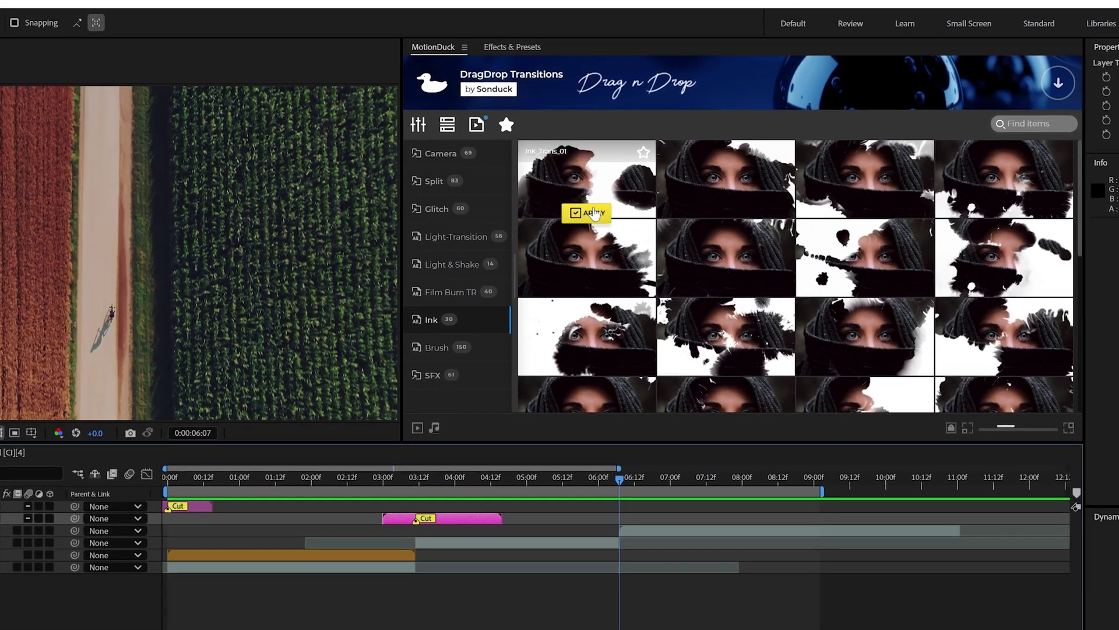
click(595, 214)
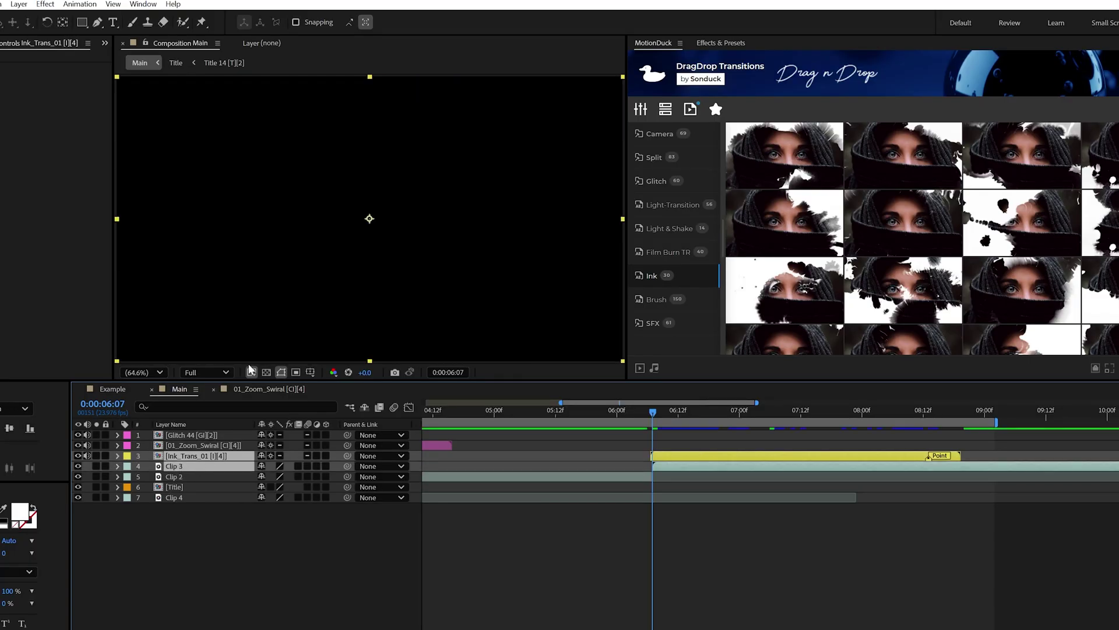
- Pre-compose the Ink_Trans_01 and Clip 3 layers into one nested composition, then preview from Clip 2
click(16, 6)
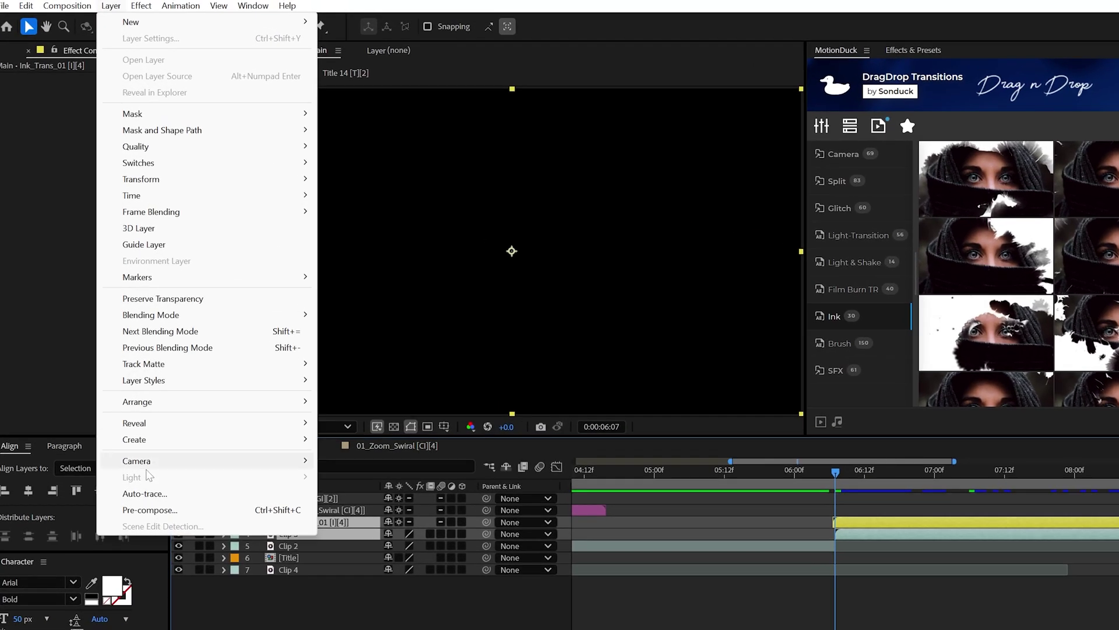
click(149, 510)
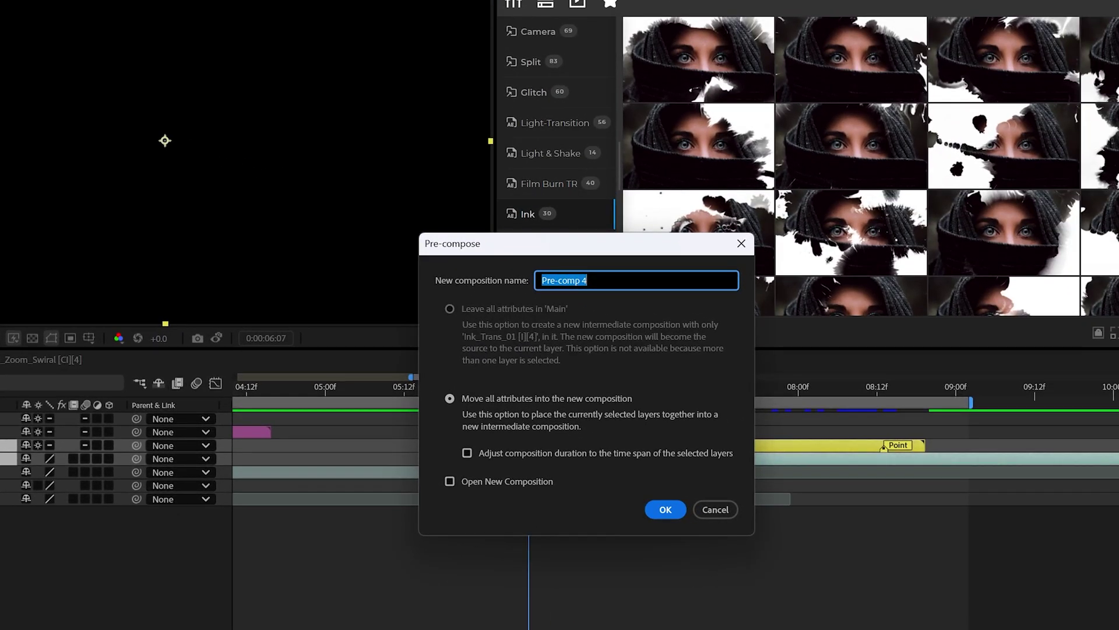
text(Clip 3)
key(Return)
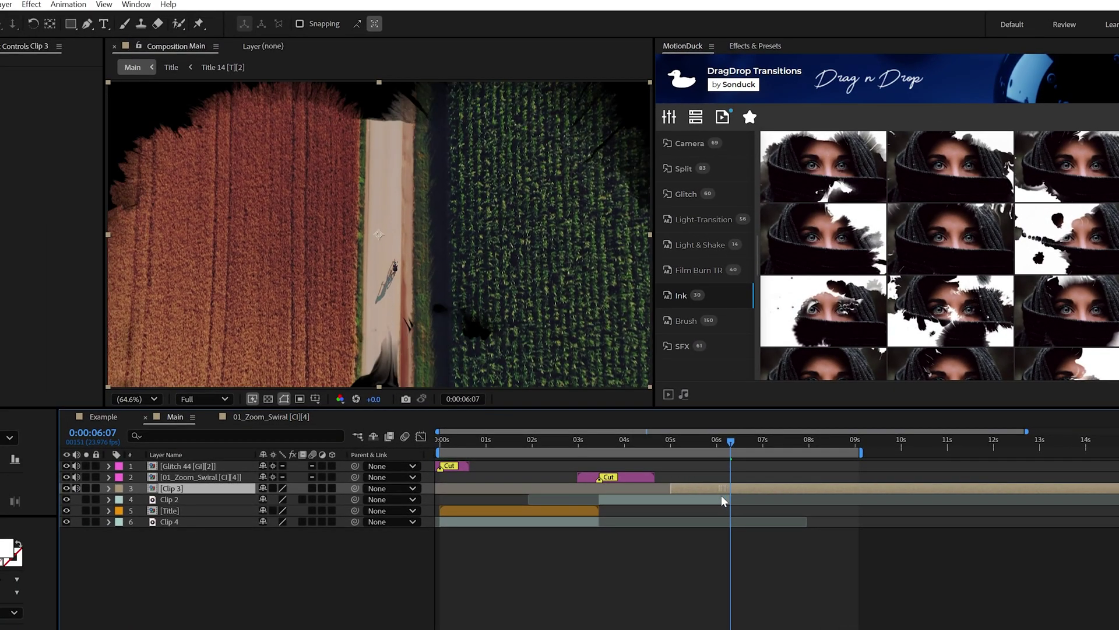
click(715, 499)
key(space)
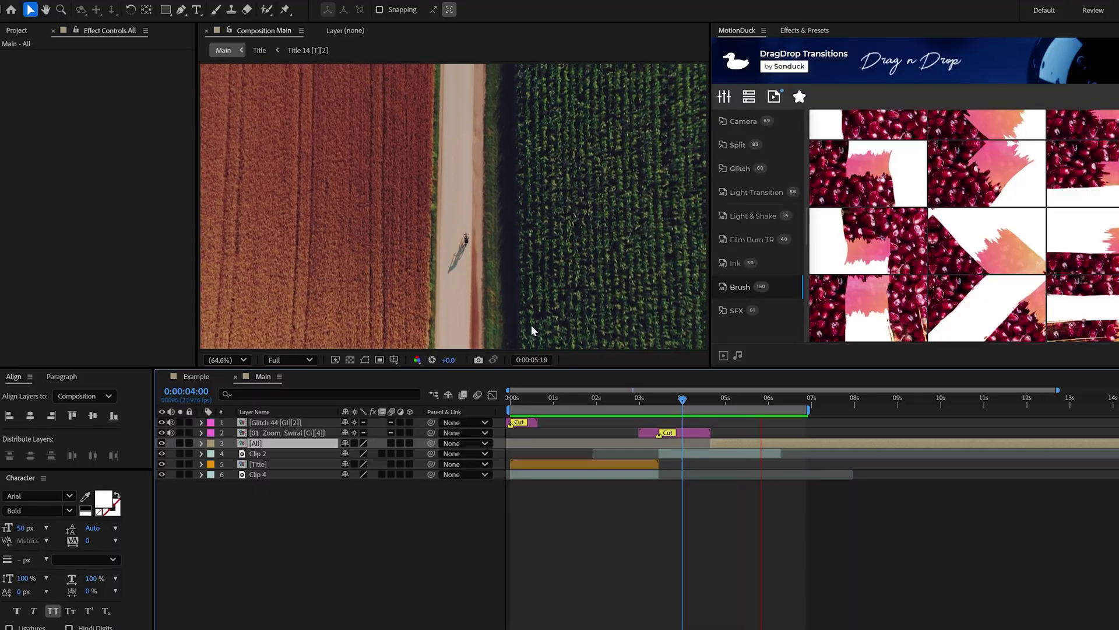
- Inside the All precomp, uncheck Brush Color on Brush_22, then go back to Main
click(739, 397)
double_click(435, 444)
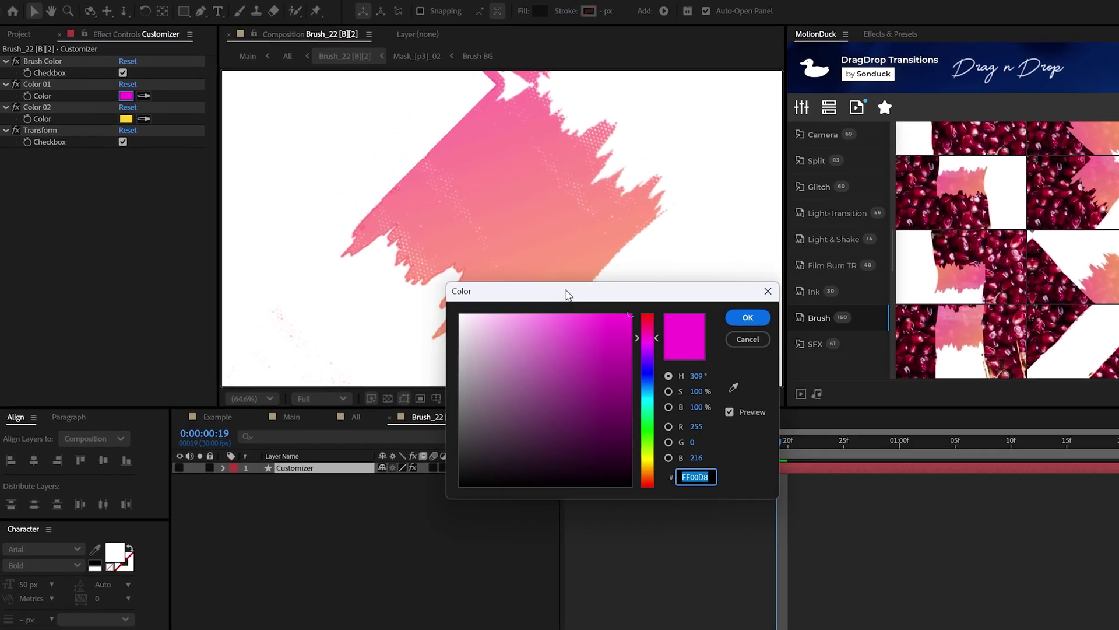
click(143, 85)
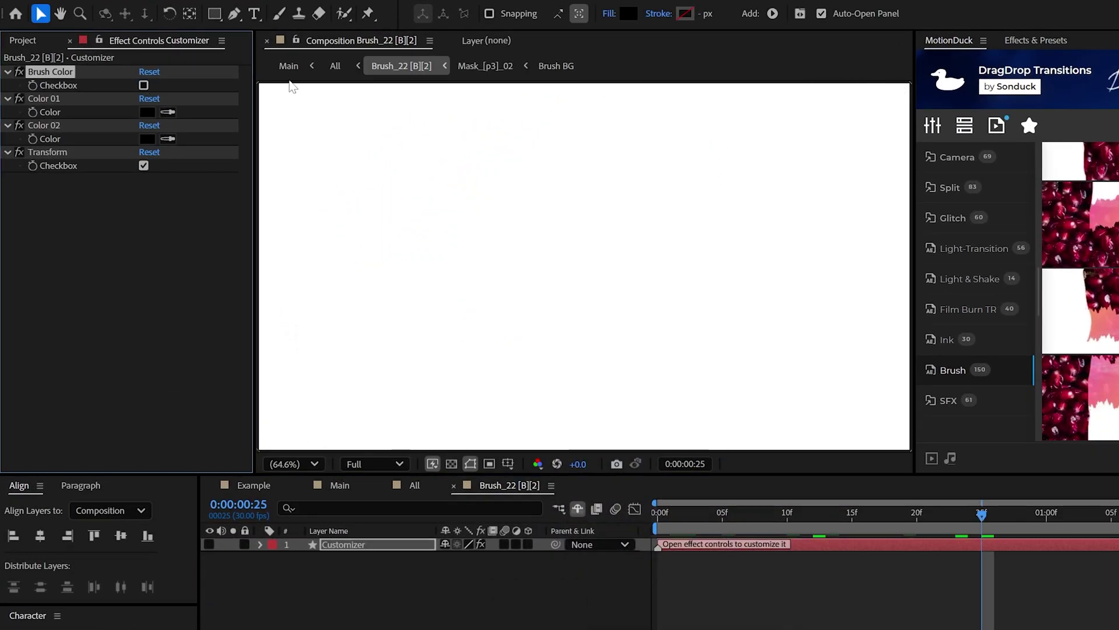
click(310, 70)
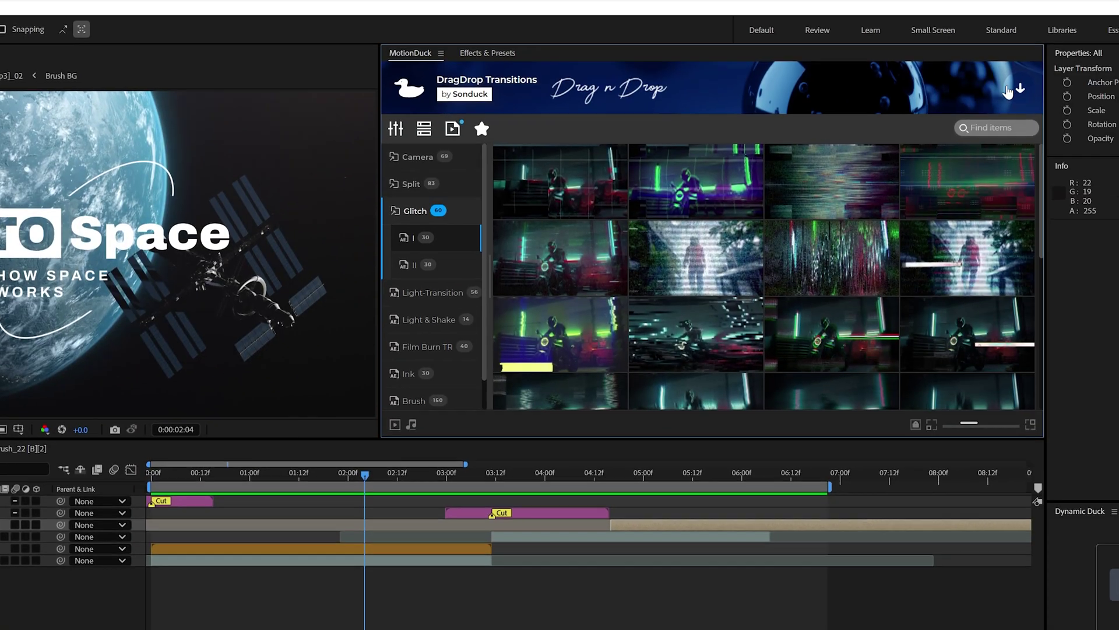
- Switch MotionDuck from the package store to the Titles Pro pack
click(695, 113)
scroll(676, 212, down, 3)
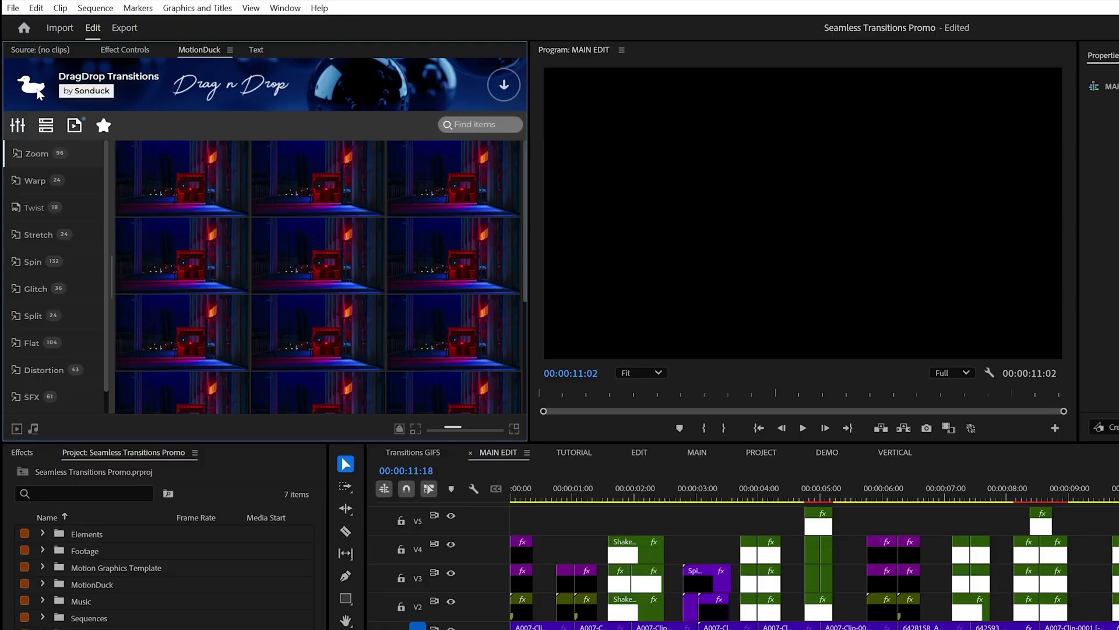
click(82, 81)
click(239, 314)
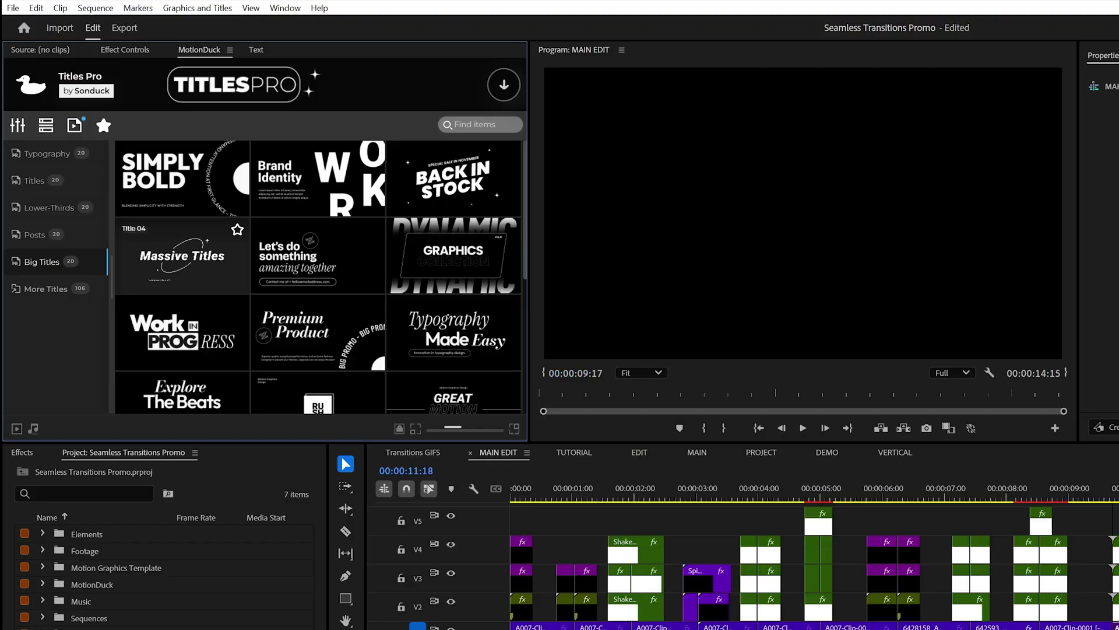